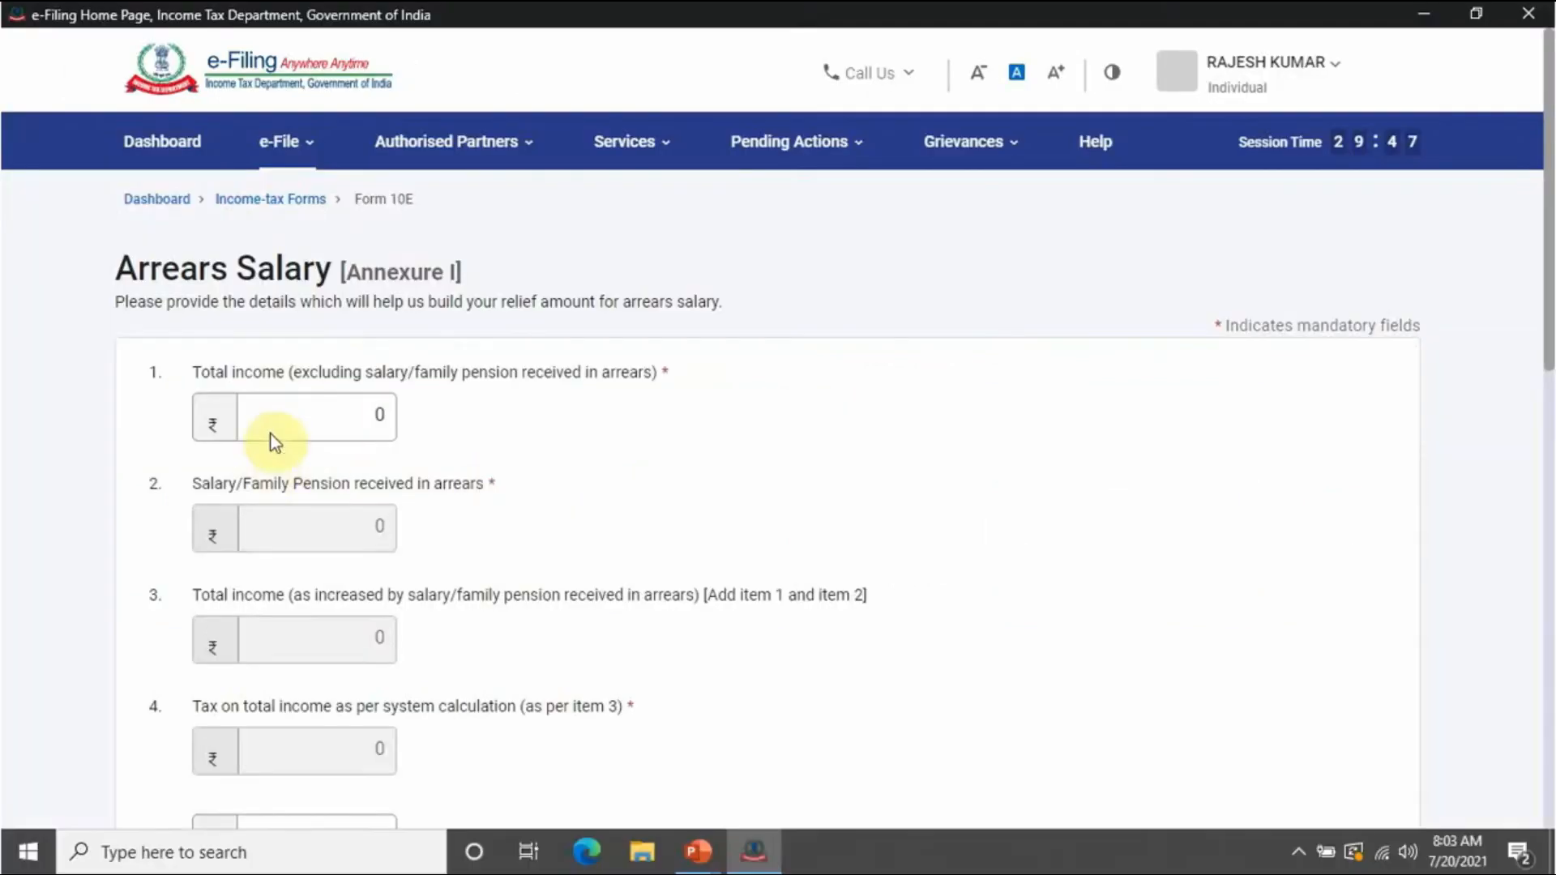
# - Set the total income excluding salary or family pension received in arrears to 8,00,000 in Annexure I
pyautogui.click(317, 417)
pyautogui.moveTo(316, 416); pyautogui.dragTo(481, 418)
pyautogui.write('8,00,0')
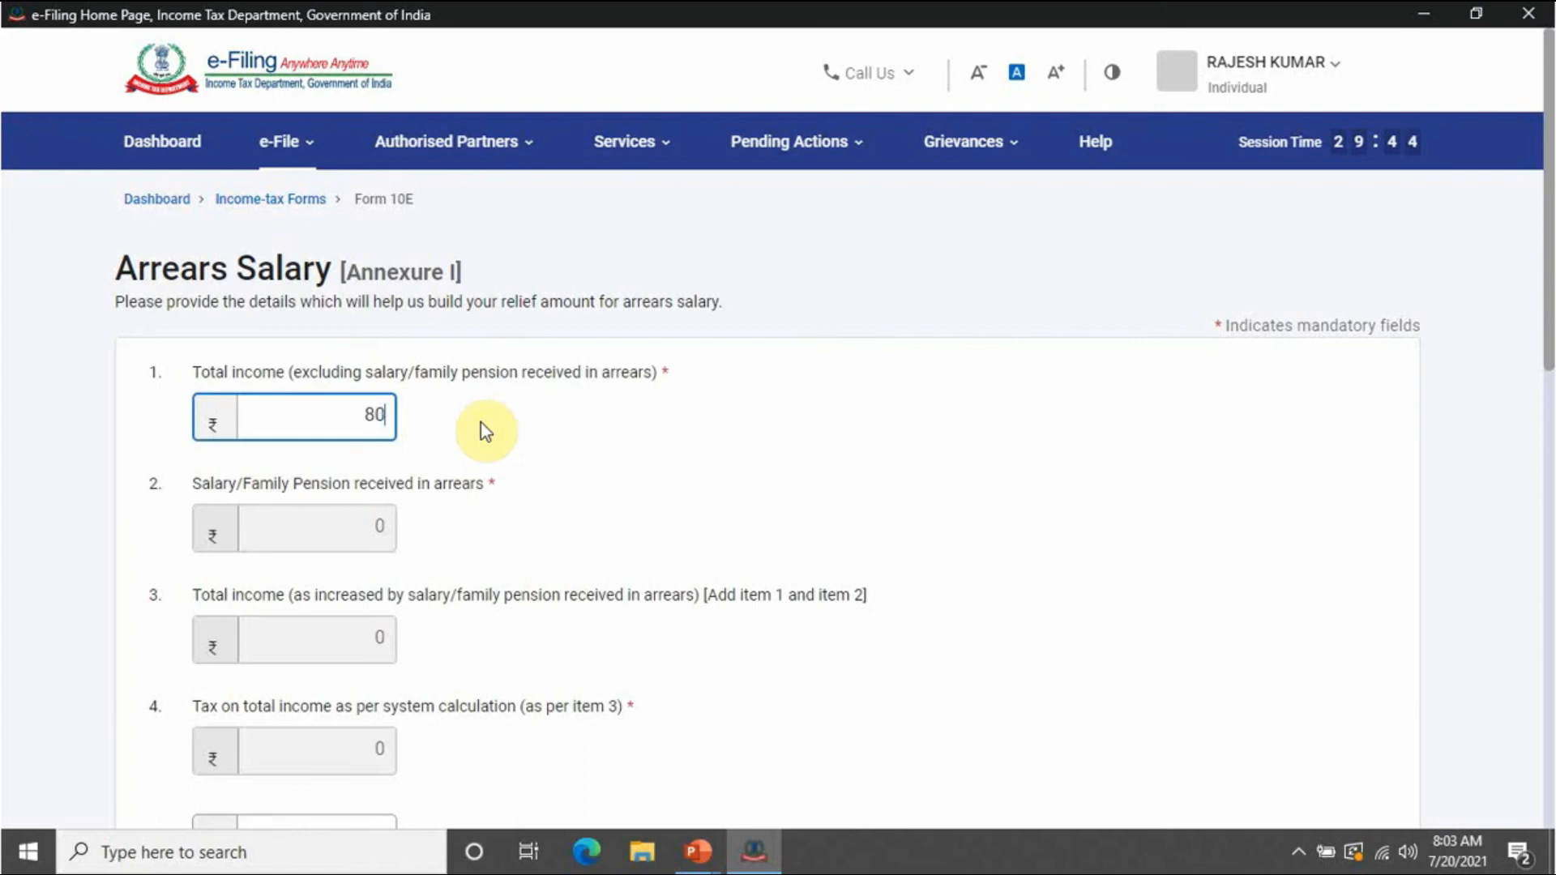
pyautogui.write('0000')
pyautogui.click(481, 430)
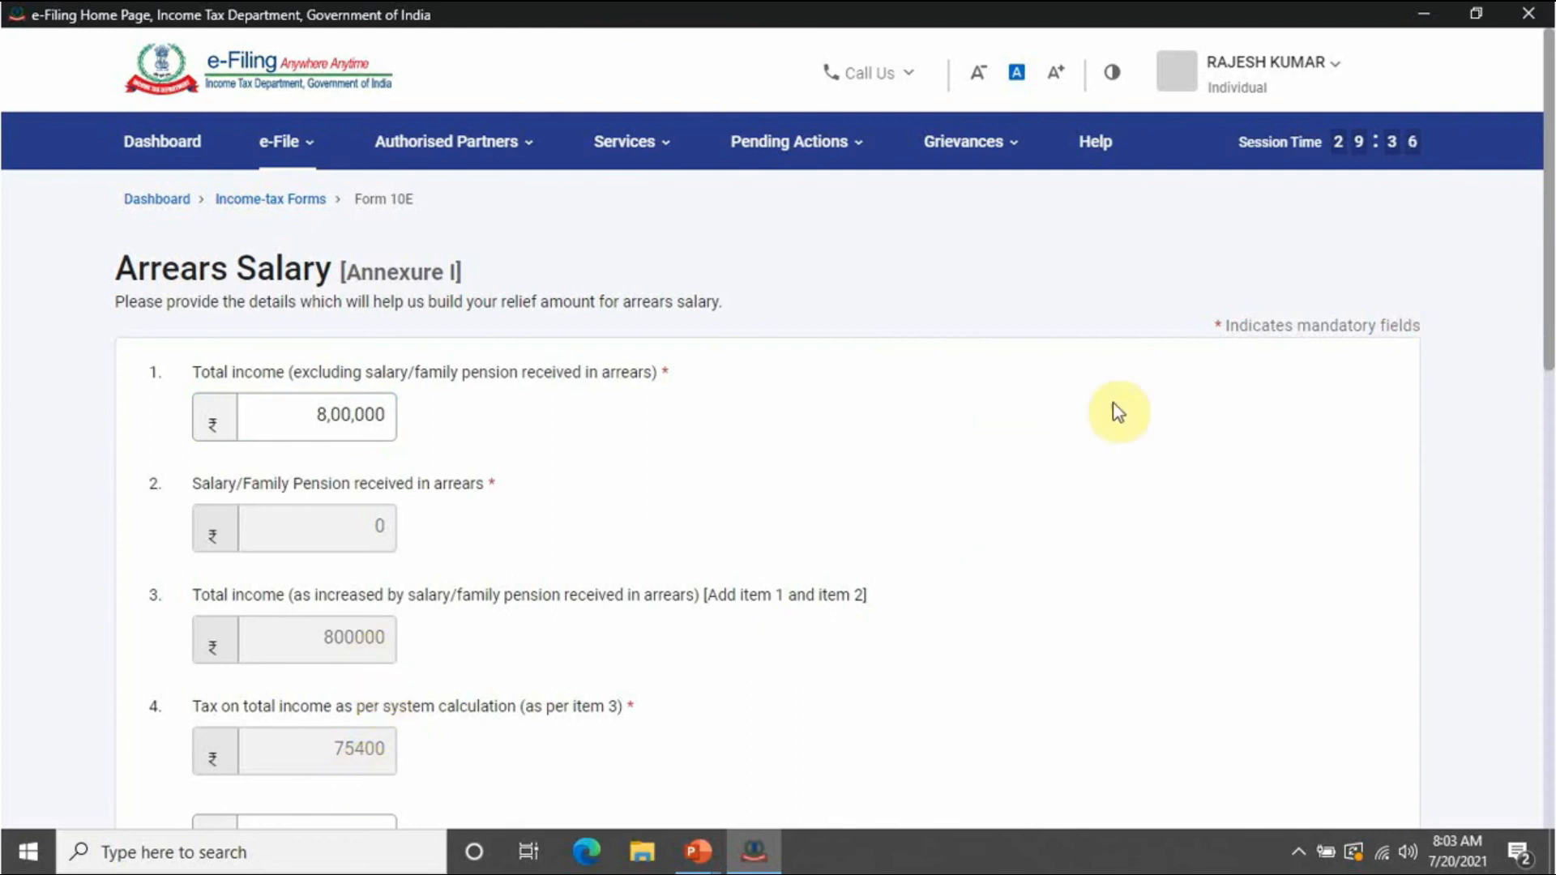
# - Start a new Table 'A' detail entry and choose 2019-20 as its previous year
pyautogui.moveTo(1552, 256); pyautogui.dragTo(1542, 505)
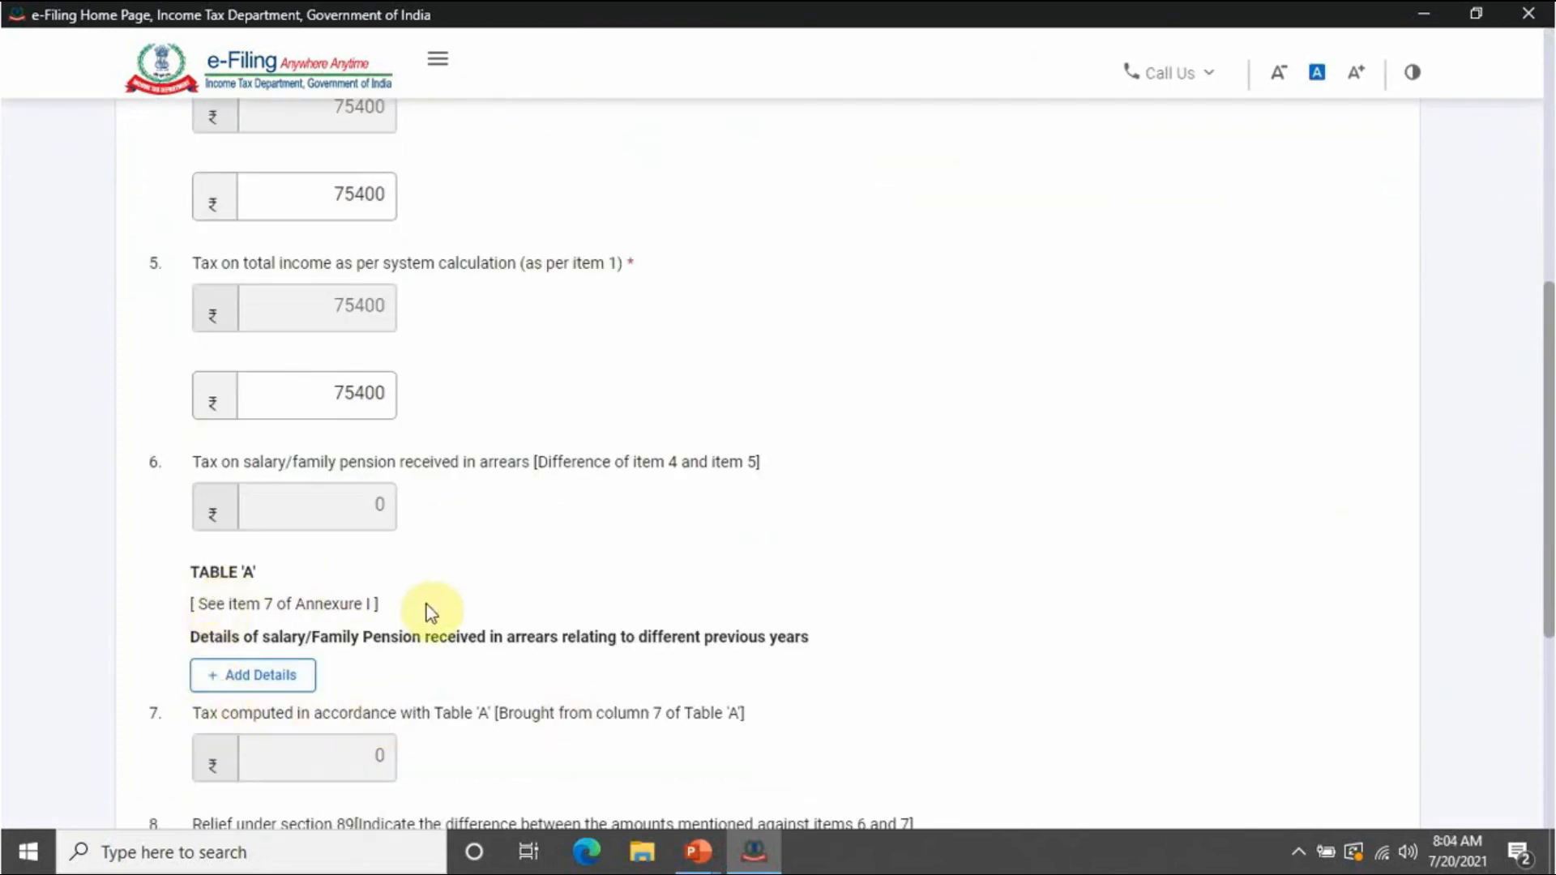
pyautogui.click(285, 677)
pyautogui.moveTo(1548, 312); pyautogui.dragTo(1542, 514)
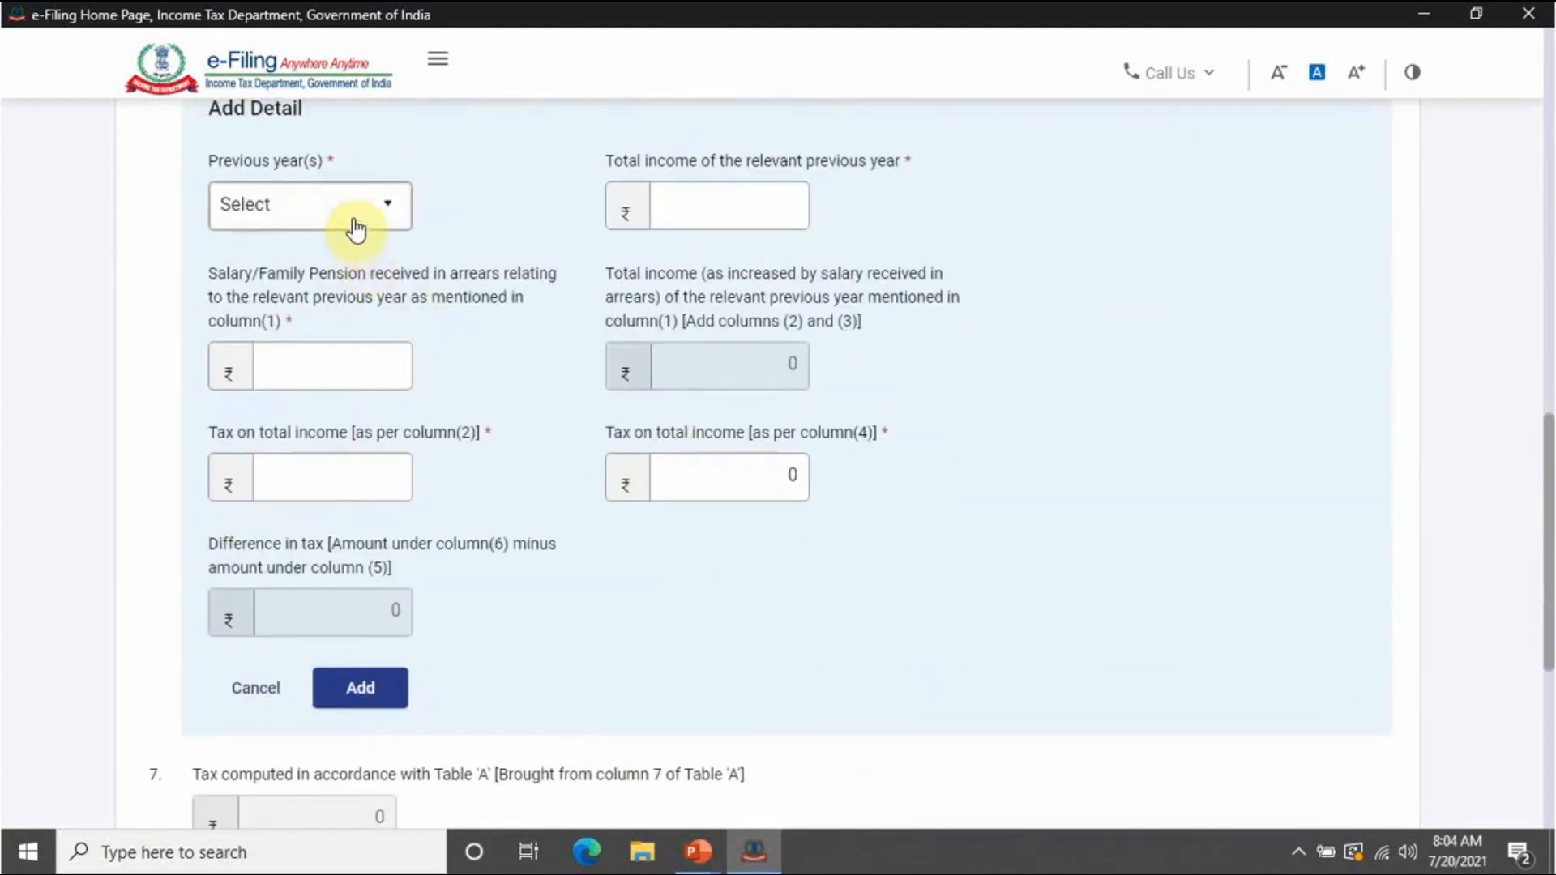
pyautogui.click(355, 230)
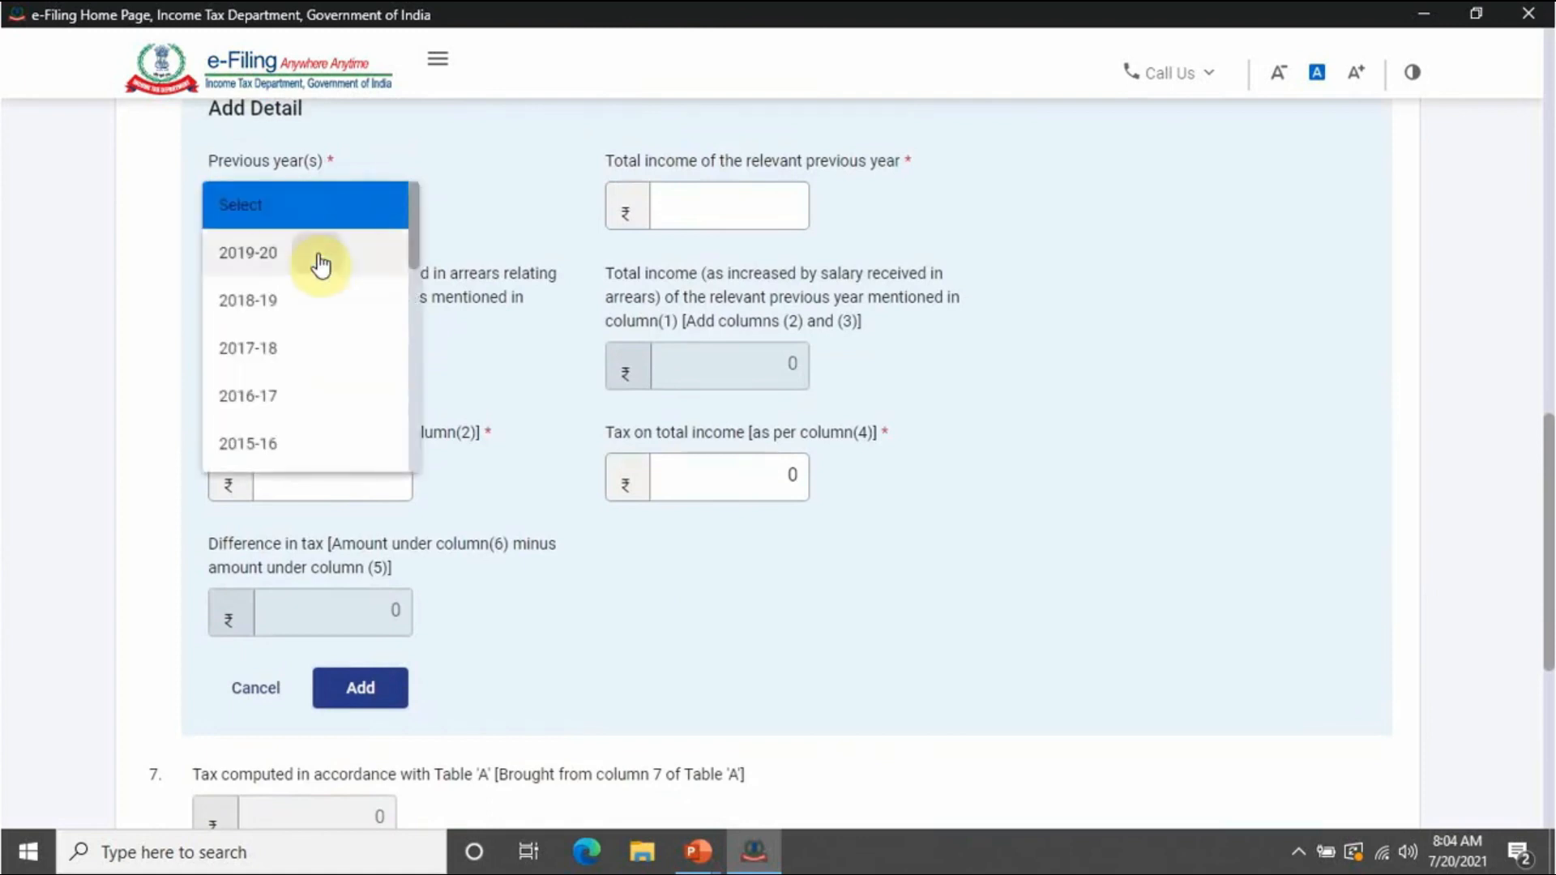
pyautogui.click(319, 260)
pyautogui.click(462, 202)
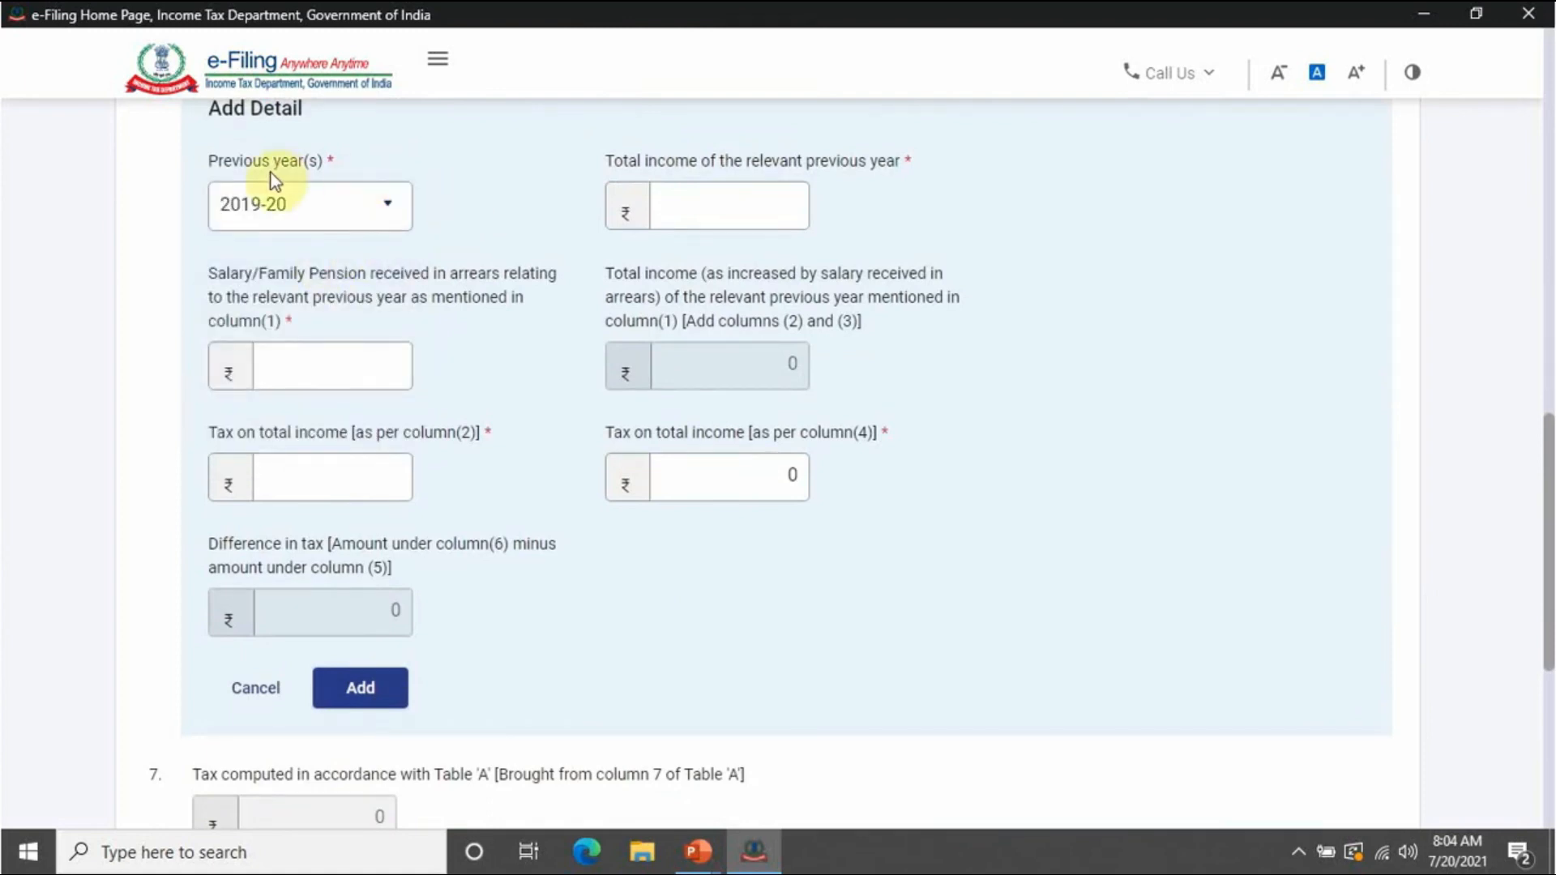
# - Enter 2,00,000 as the total income of the relevant previous year and 3,00,000 as the salary received in arrears
pyautogui.click(703, 209)
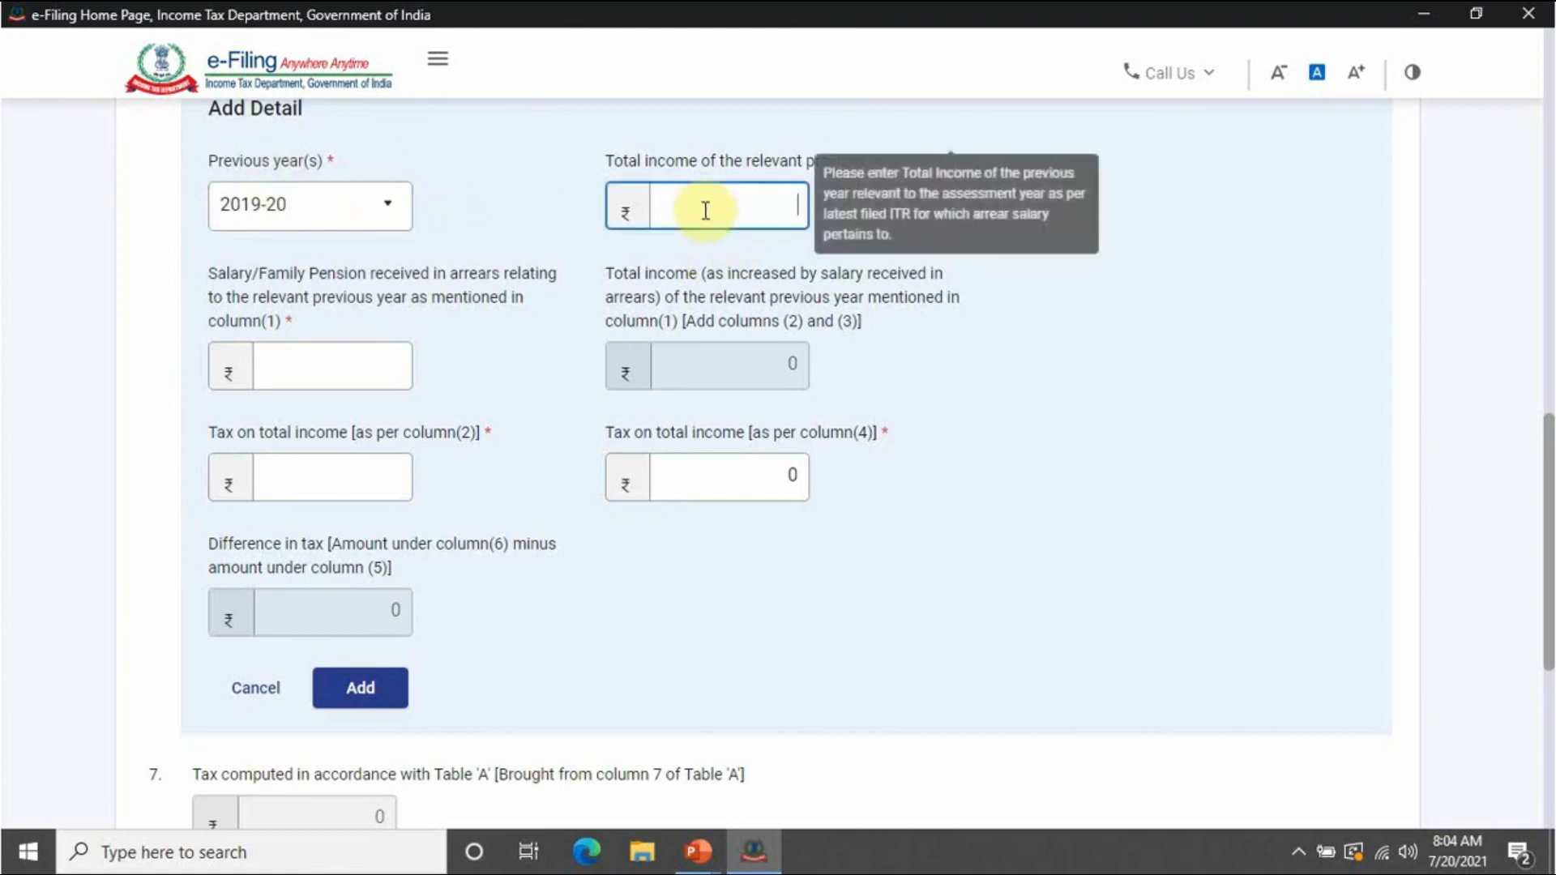
pyautogui.write('2,00,00')
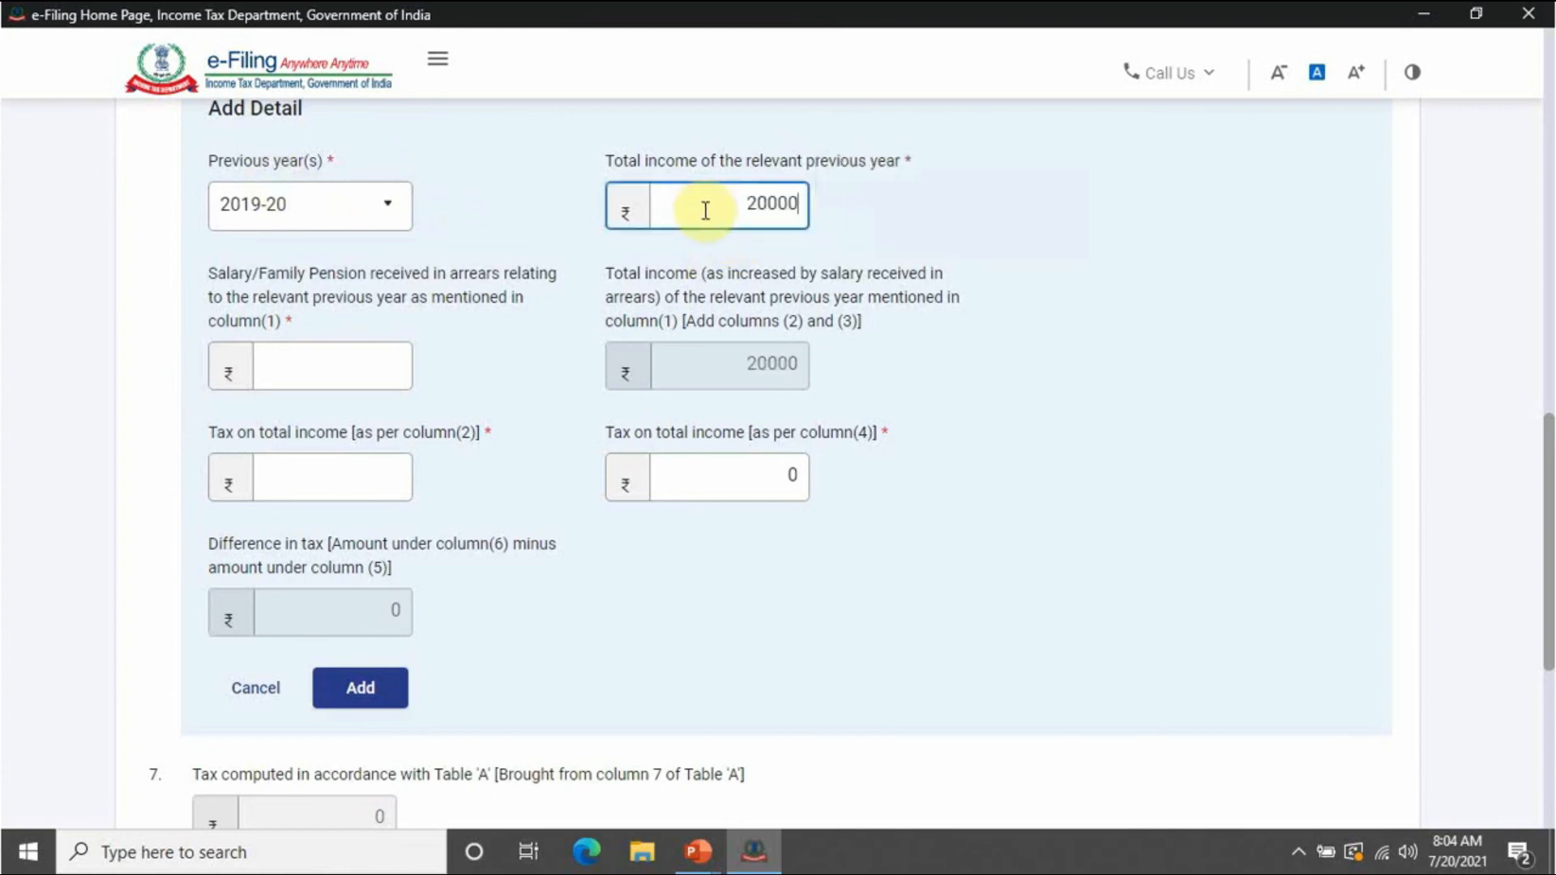
pyautogui.write('0')
pyautogui.click(975, 241)
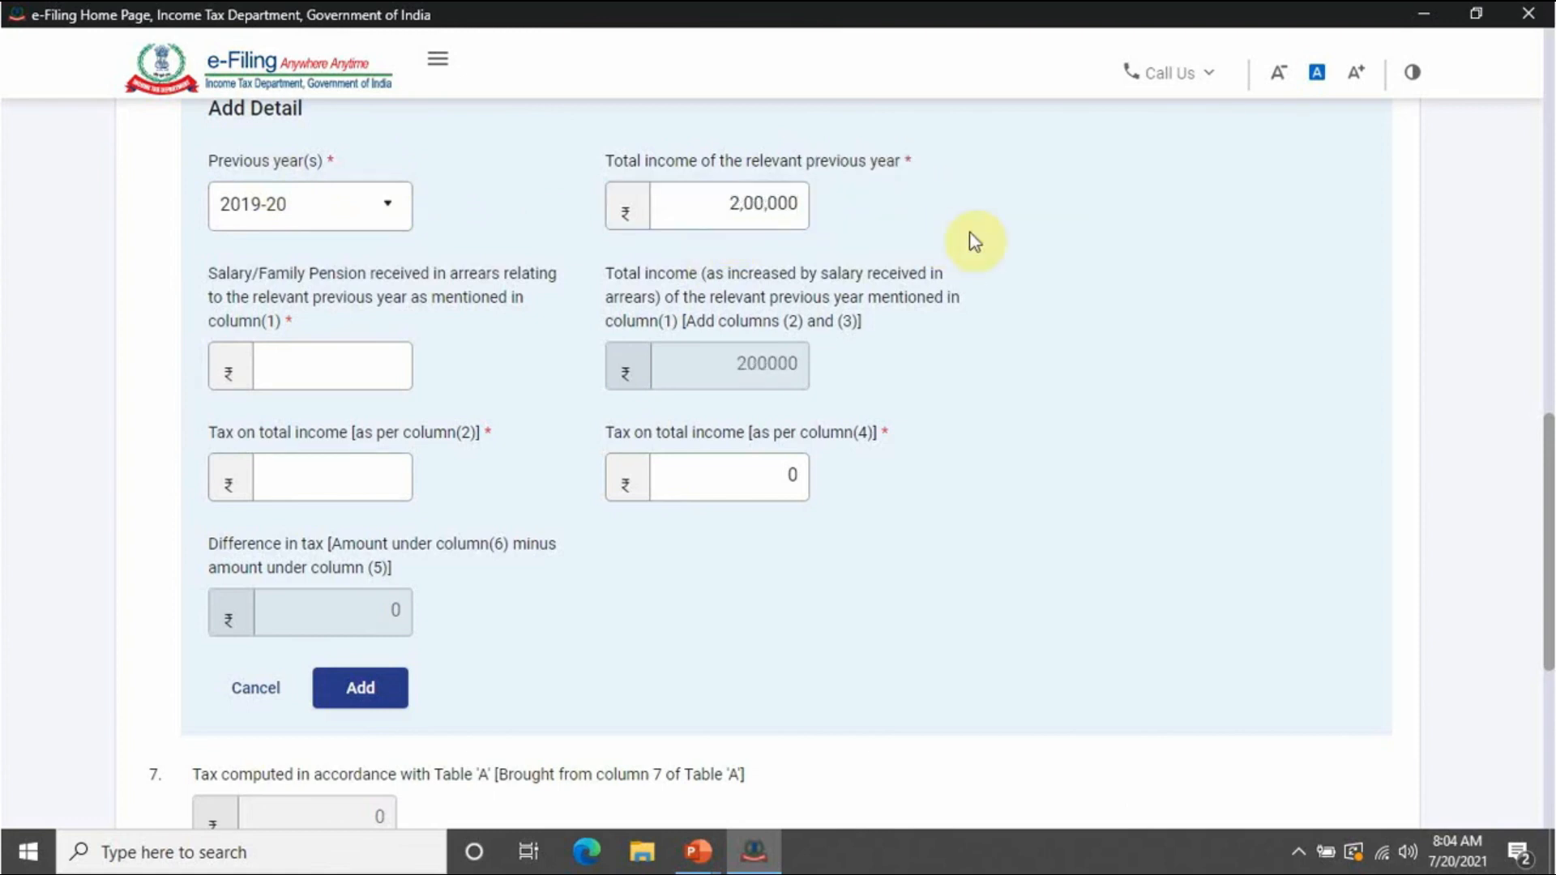
pyautogui.click(365, 373)
pyautogui.write('3,00,000')
pyautogui.click(448, 354)
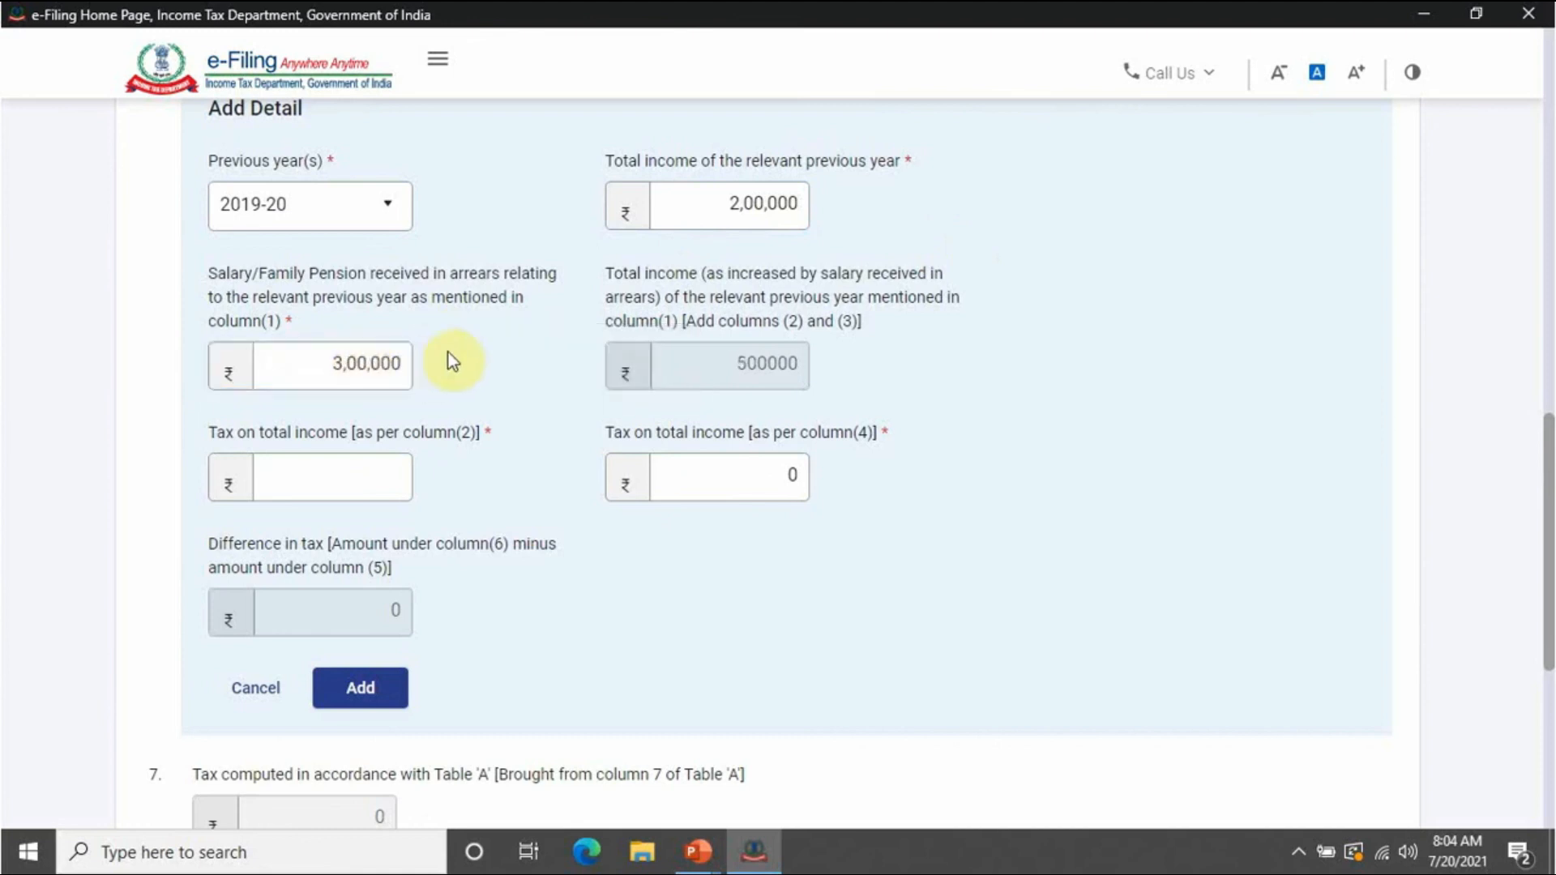
# - Check the example figures in the PowerPoint slide, then enter 0 as the column (2) tax and add the 2019-20 entry to Table 'A'
pyautogui.hotkey('alt', 'Tab')
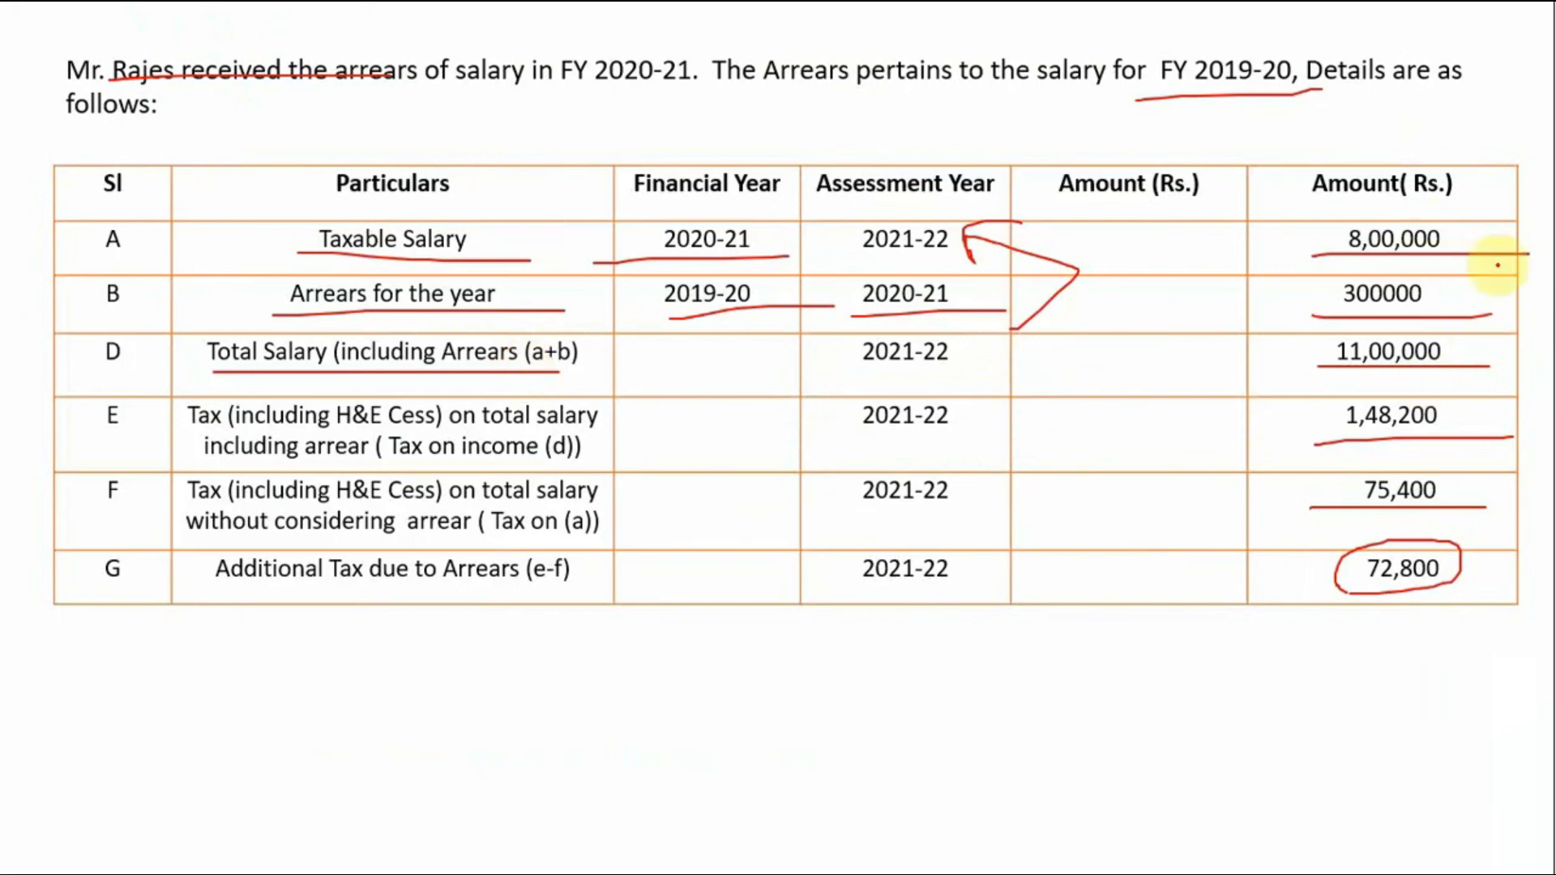
pyautogui.hotkey('alt', 'Tab')
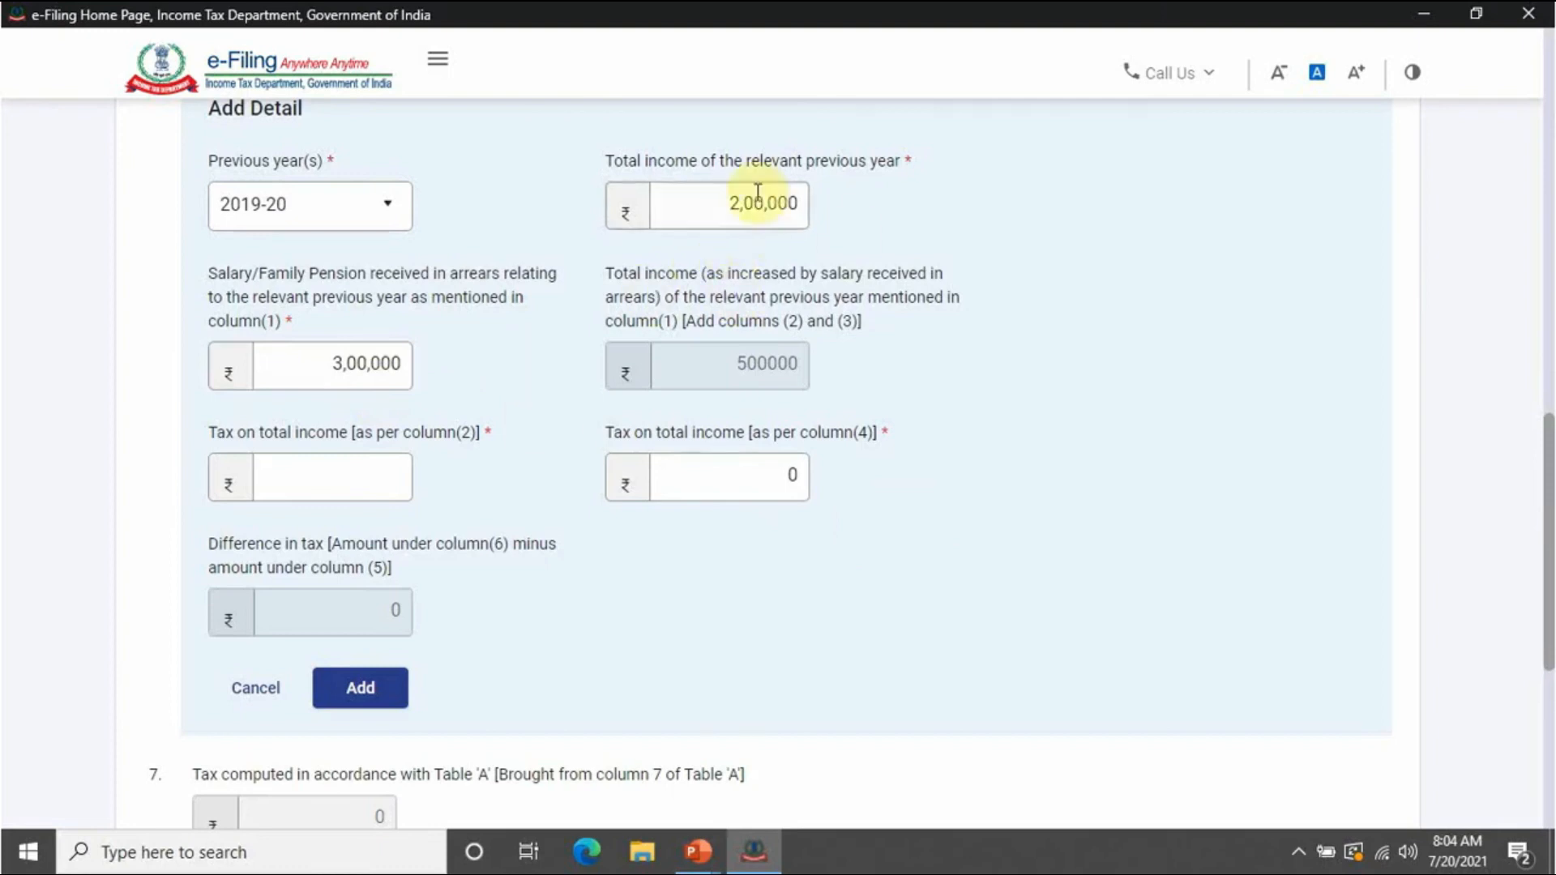
pyautogui.click(368, 480)
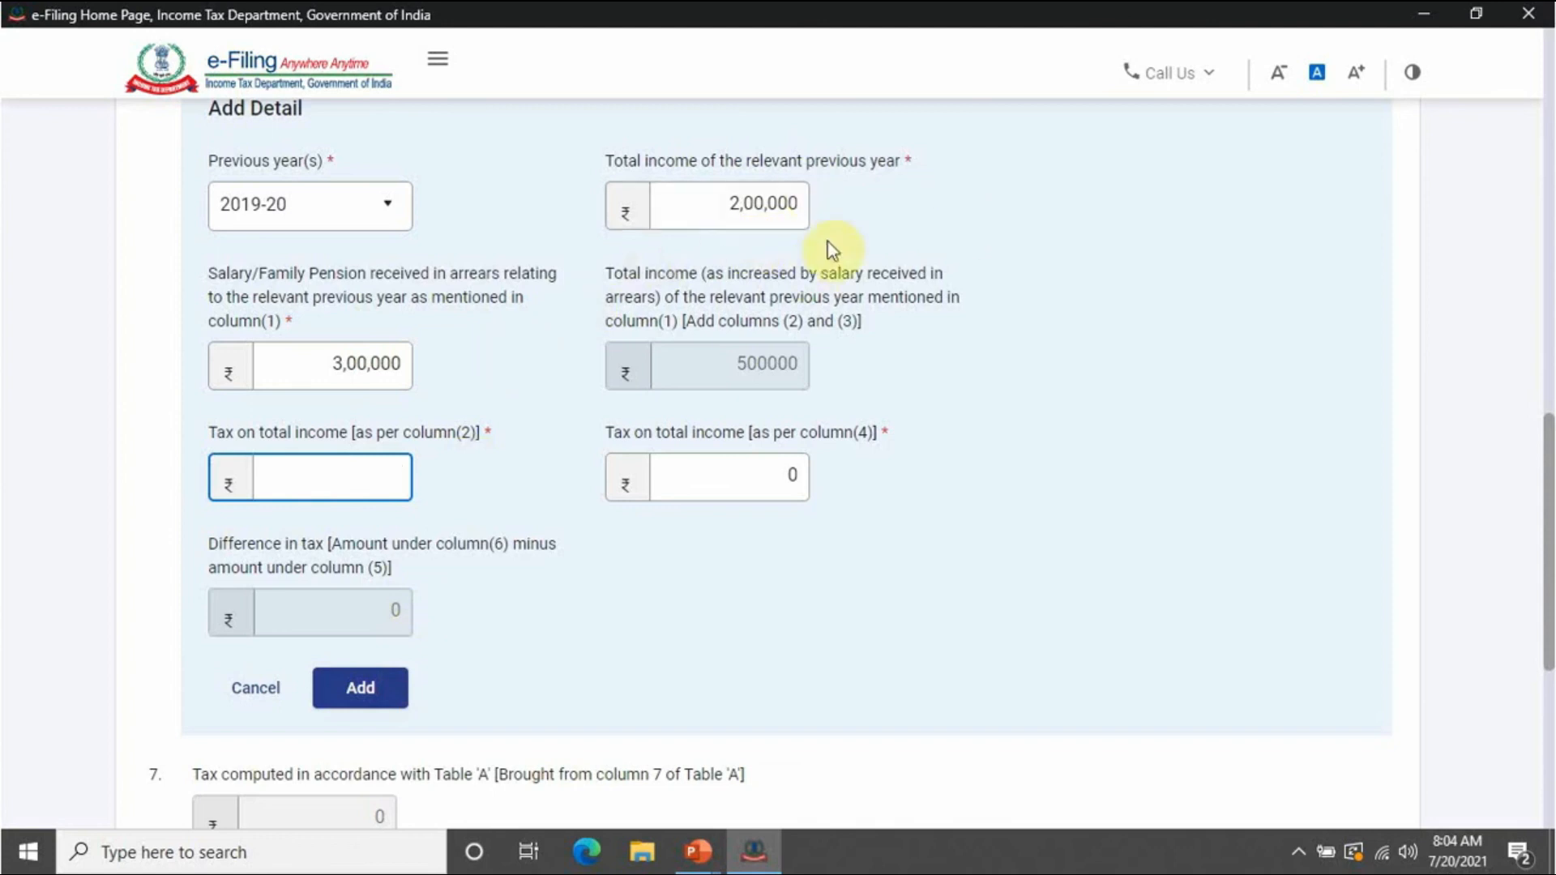
pyautogui.write('0000')
pyautogui.click(543, 384)
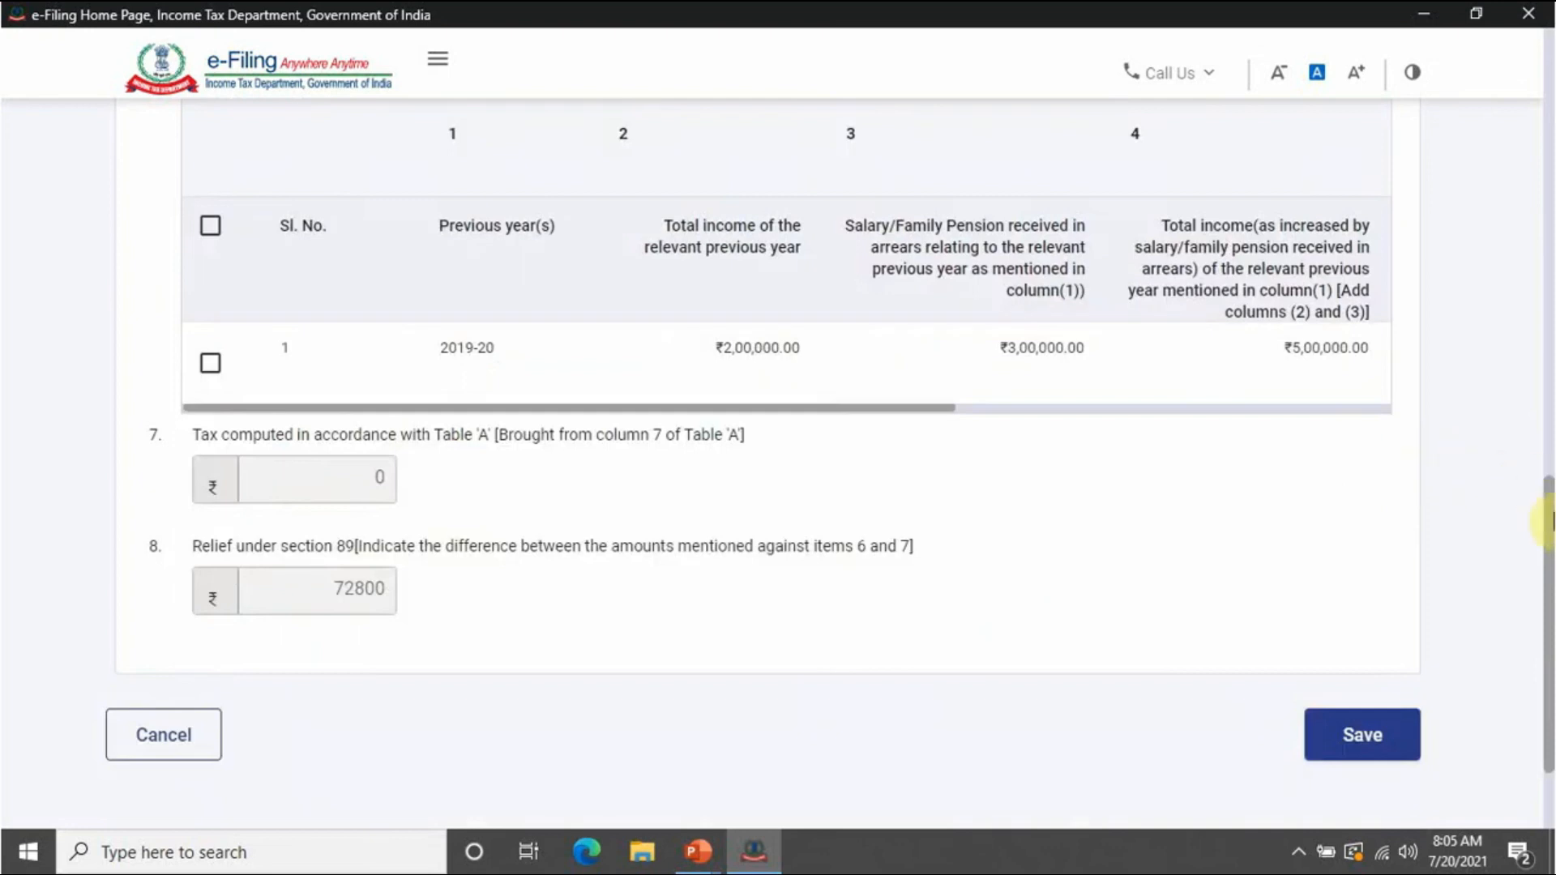
# - Review items 1 to 6 of Annexure I and compare the tax on arrears with the worked example in the PowerPoint slide
pyautogui.moveTo(1552, 521); pyautogui.dragTo(1553, 105)
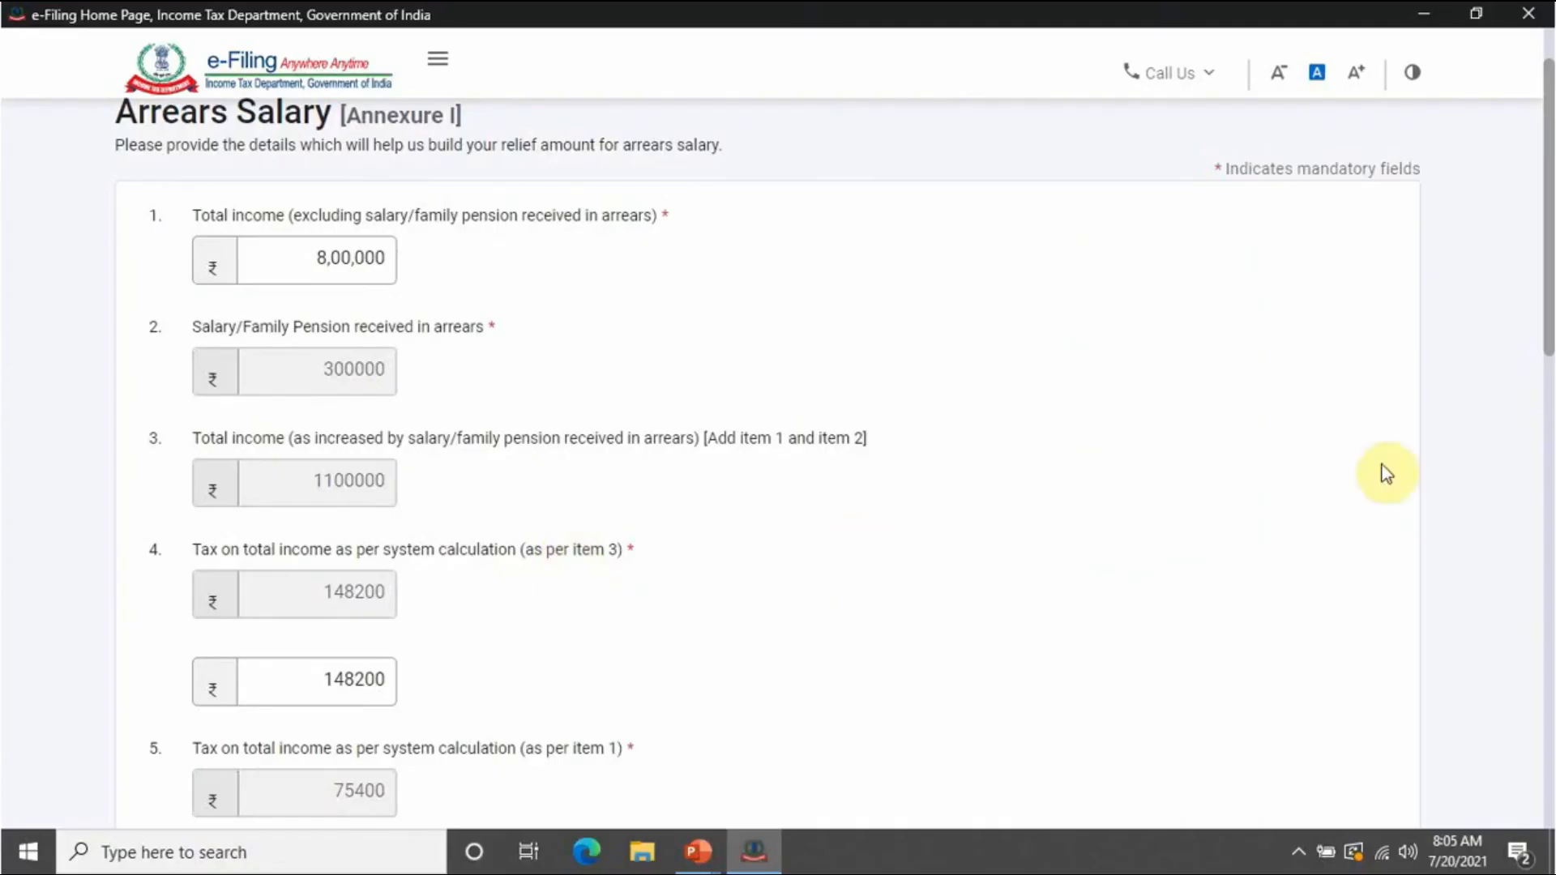
pyautogui.moveTo(1546, 316); pyautogui.dragTo(1546, 434)
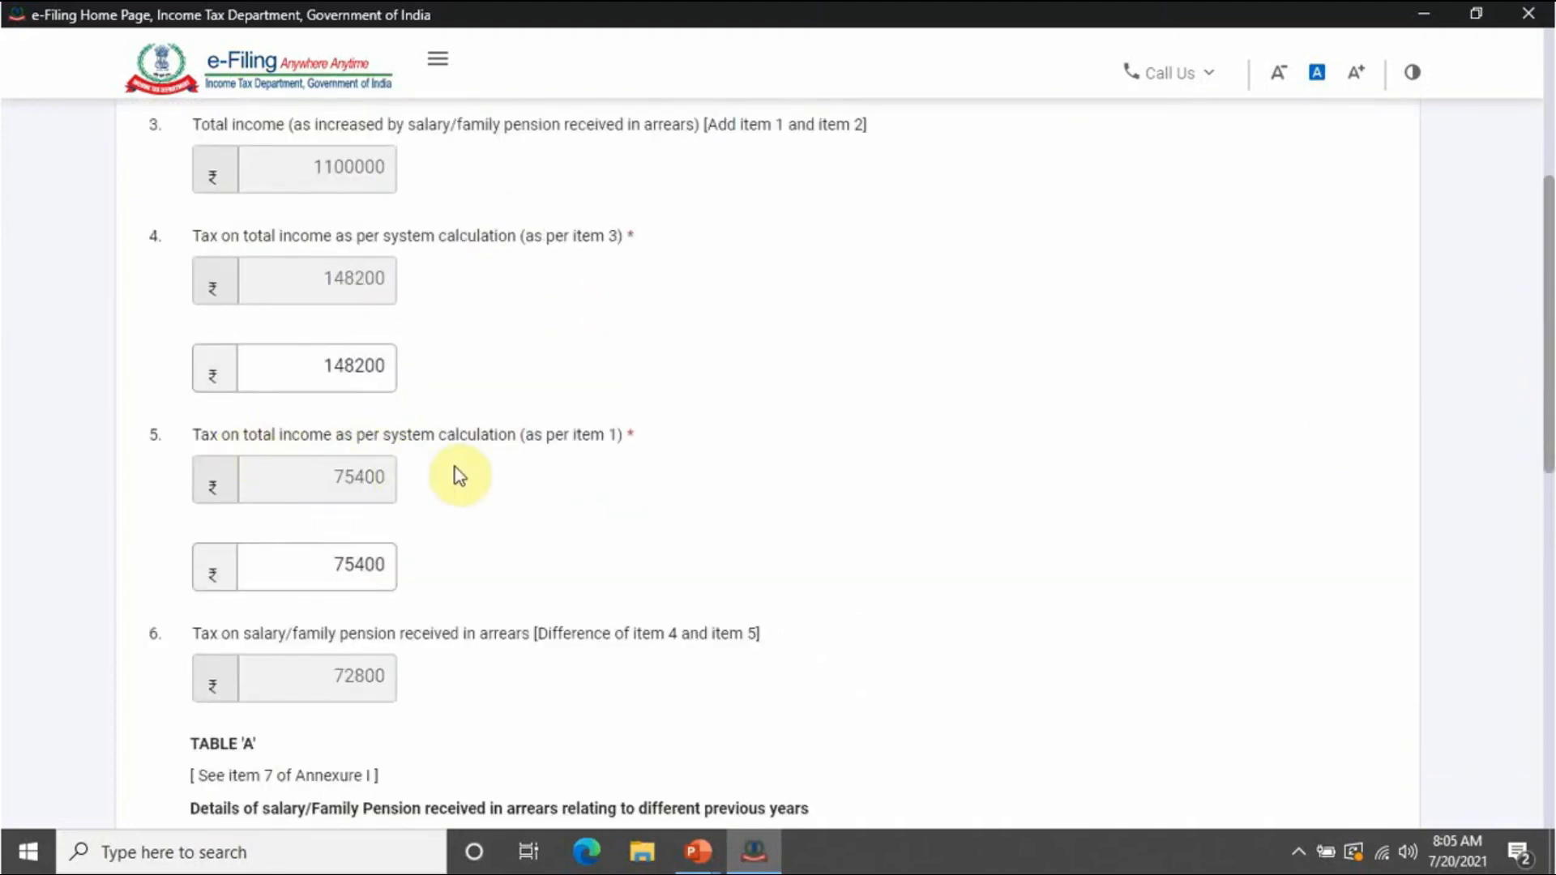
pyautogui.moveTo(1545, 348); pyautogui.dragTo(1546, 208)
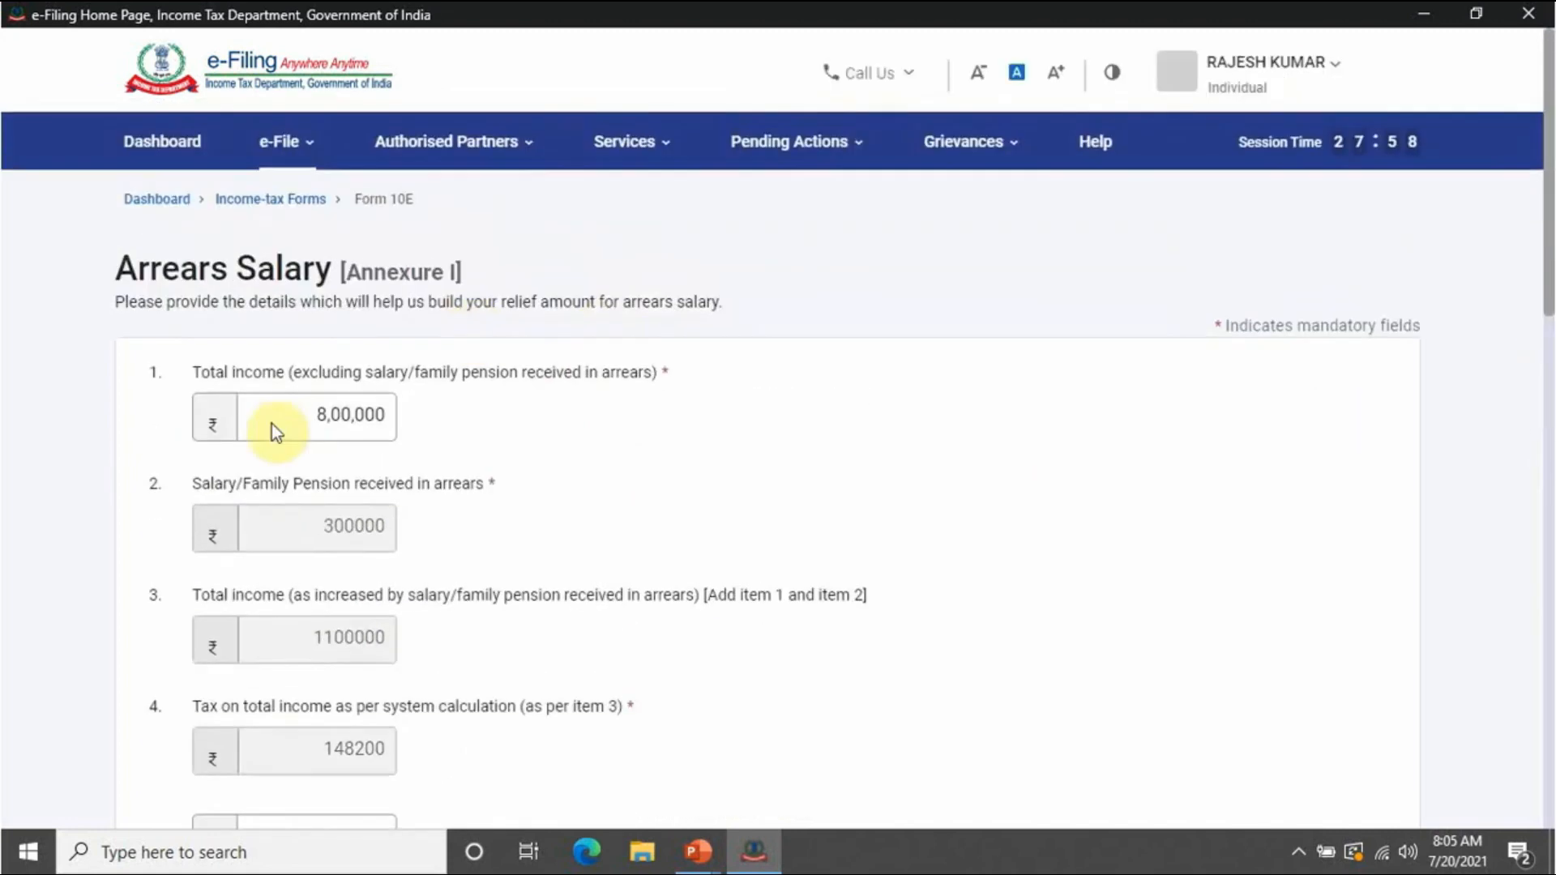
pyautogui.moveTo(1546, 271); pyautogui.dragTo(1545, 348)
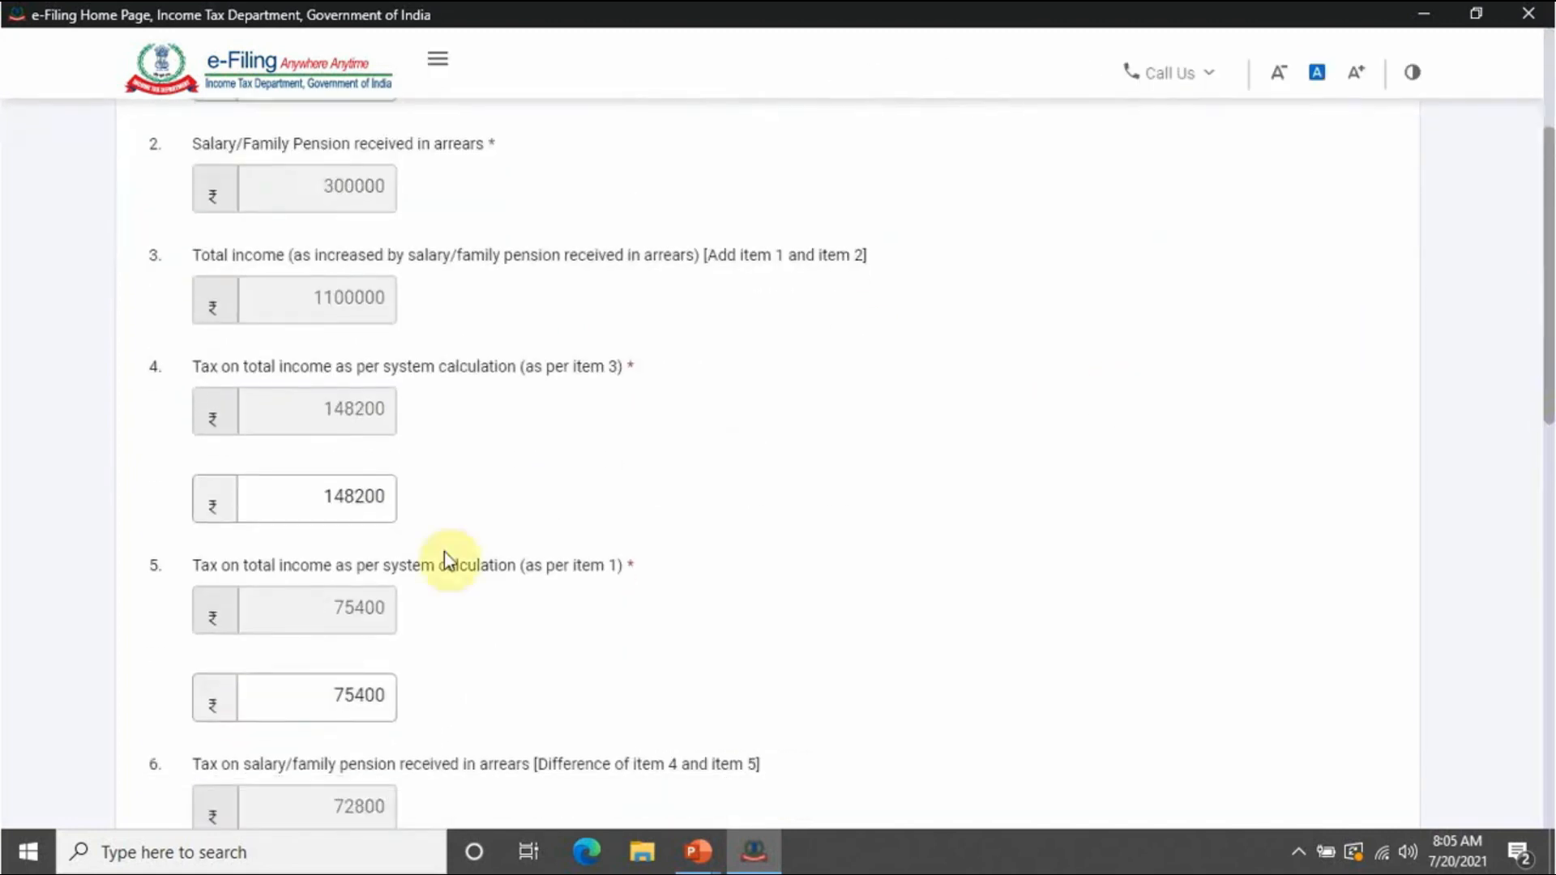
pyautogui.moveTo(1545, 291); pyautogui.dragTo(1545, 358)
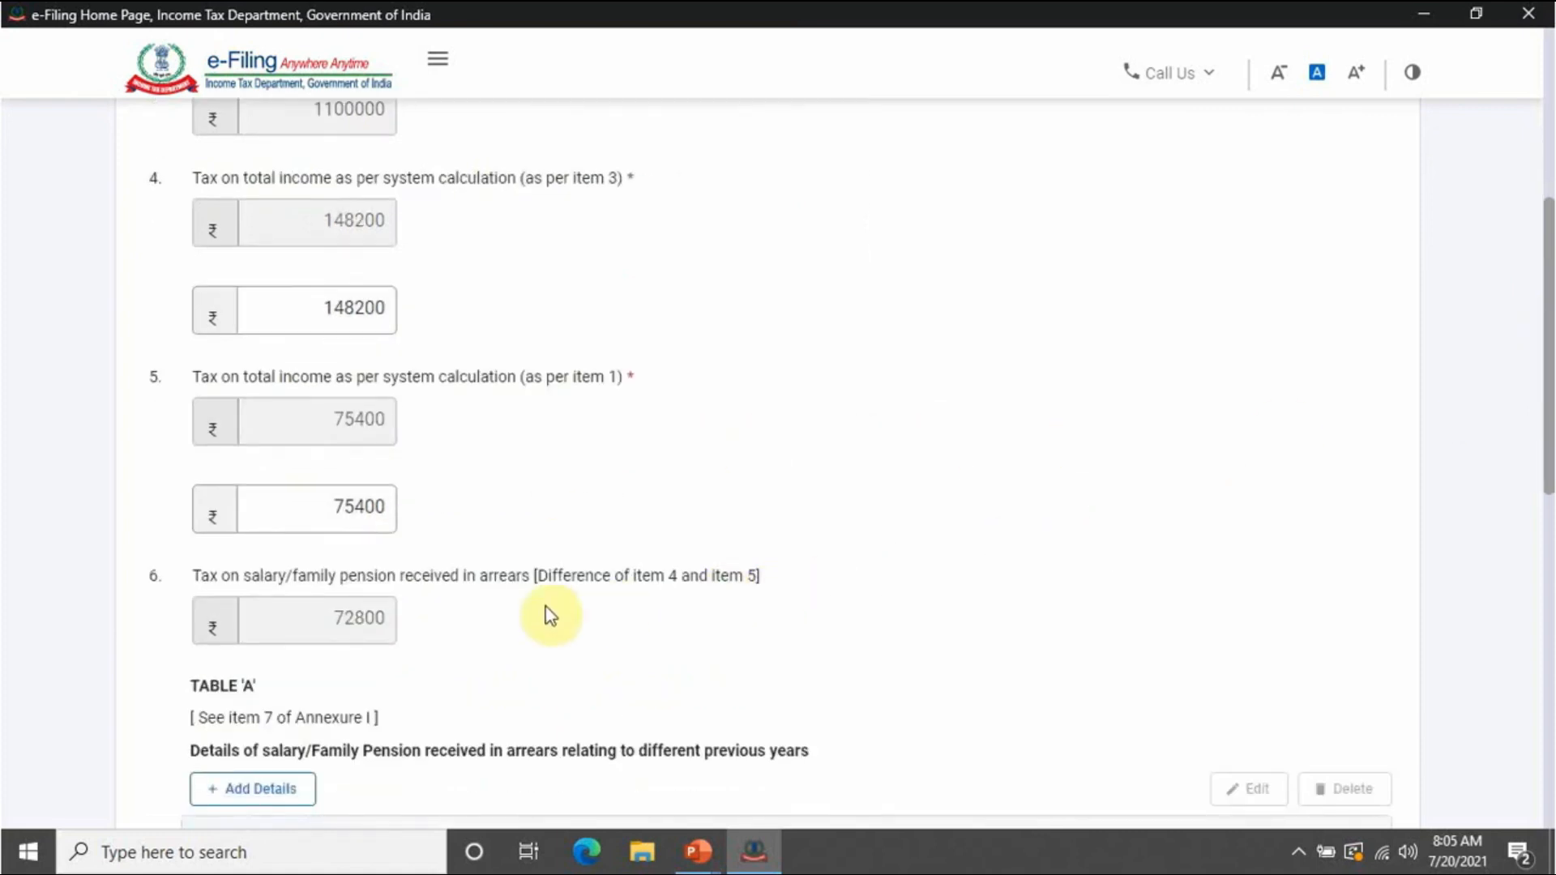
pyautogui.hotkey('alt', 'Tab')
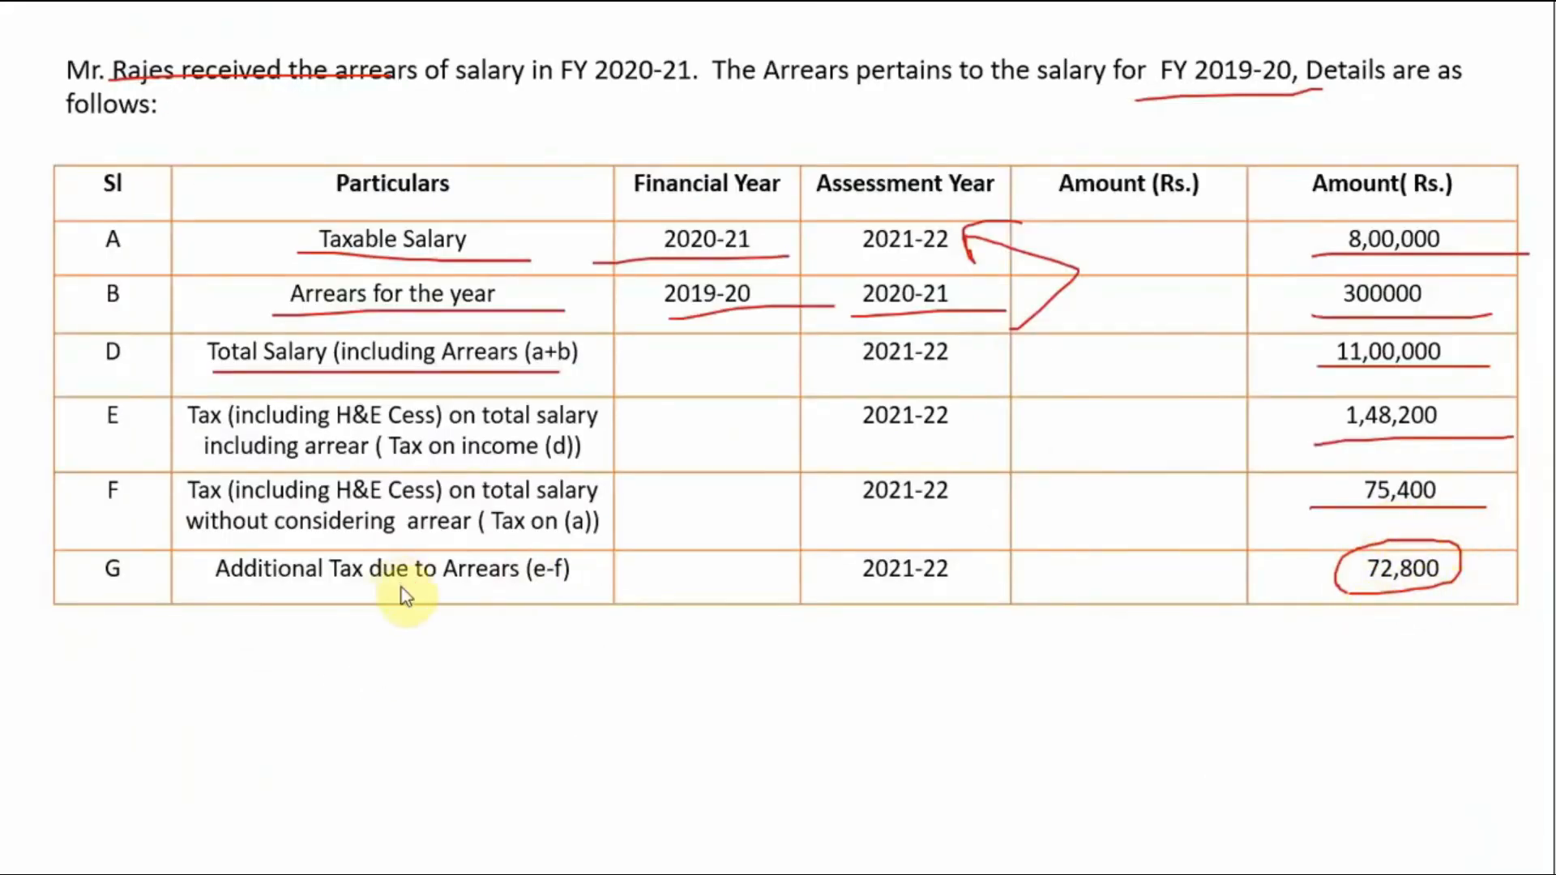
pyautogui.hotkey('alt', 'Tab')
# - Save the Arrears Salary annexure and open the Verification section of Form 10E
pyautogui.moveTo(1550, 337); pyautogui.dragTo(1551, 622)
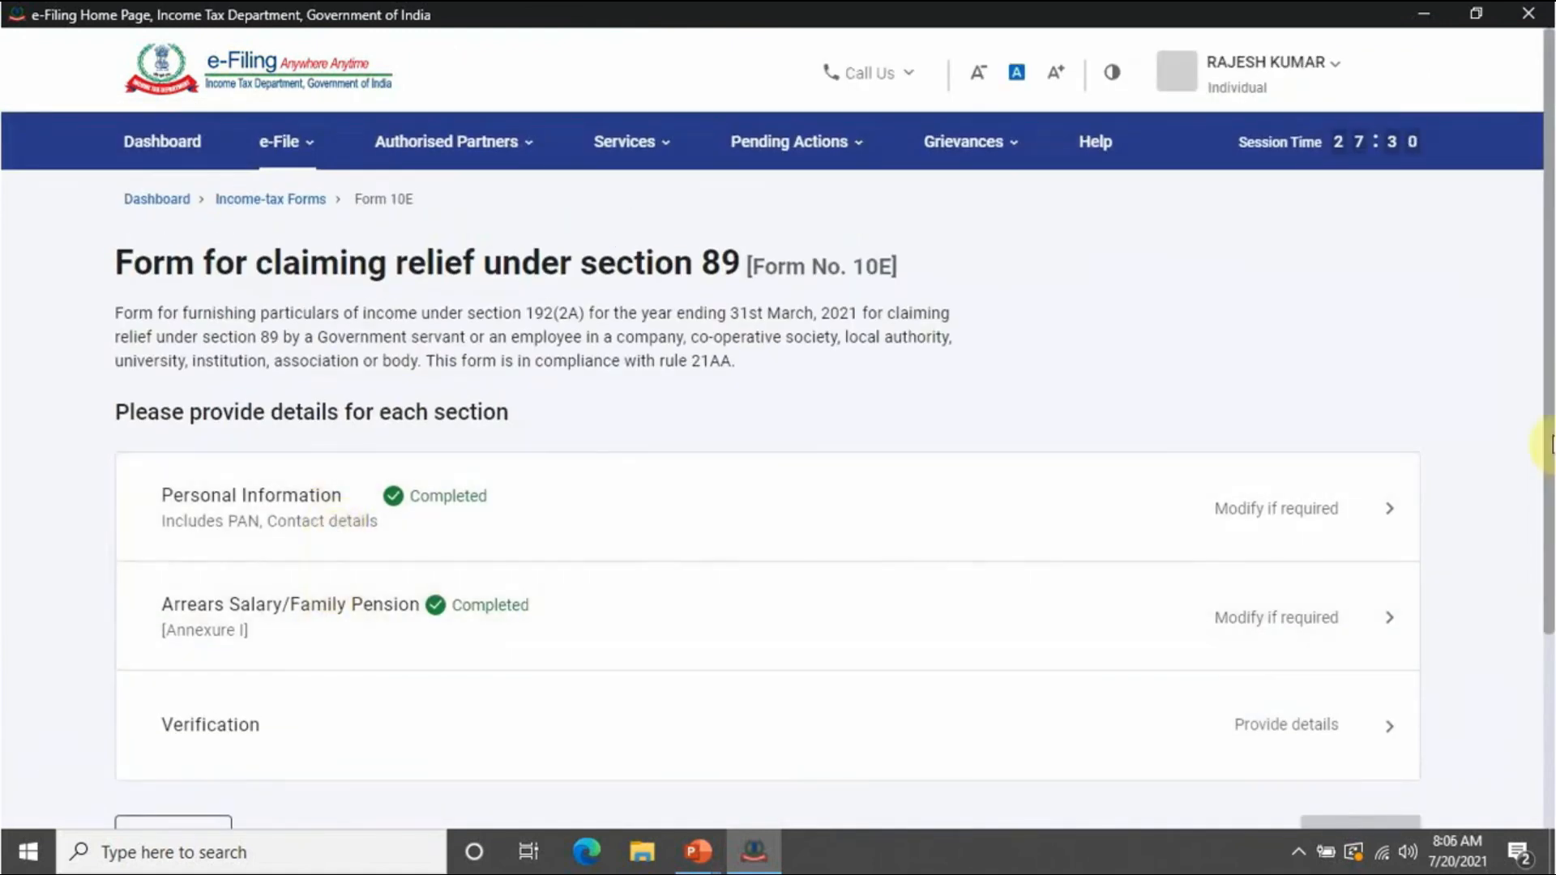
pyautogui.scroll(-2, 1543, 493)
pyautogui.click(675, 612)
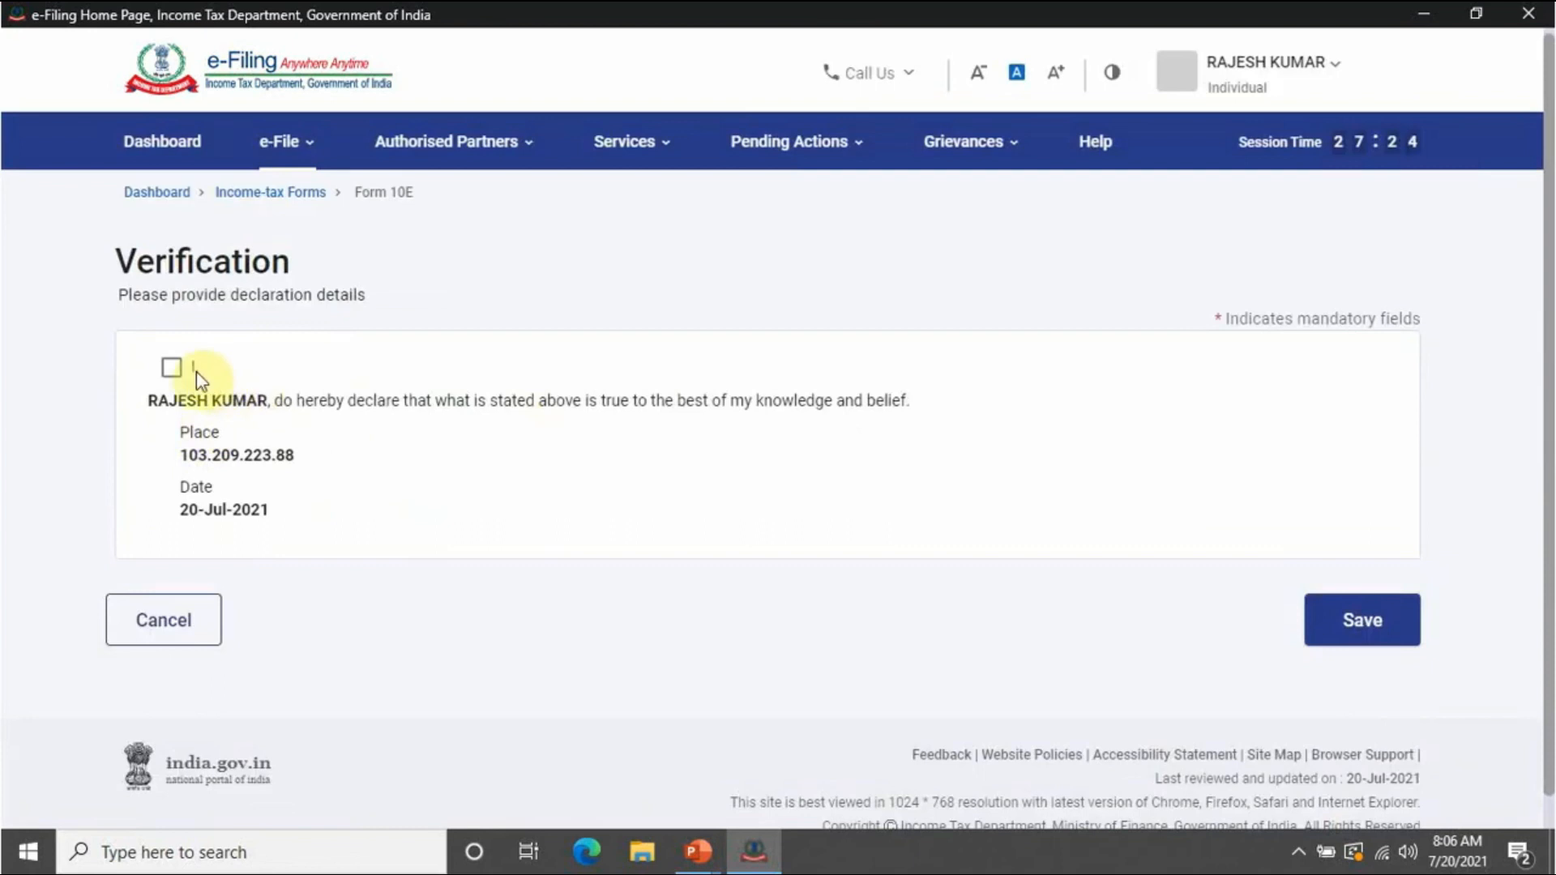
# - Accept and save the verification declaration, and open the preview of Form 10E
pyautogui.click(172, 369)
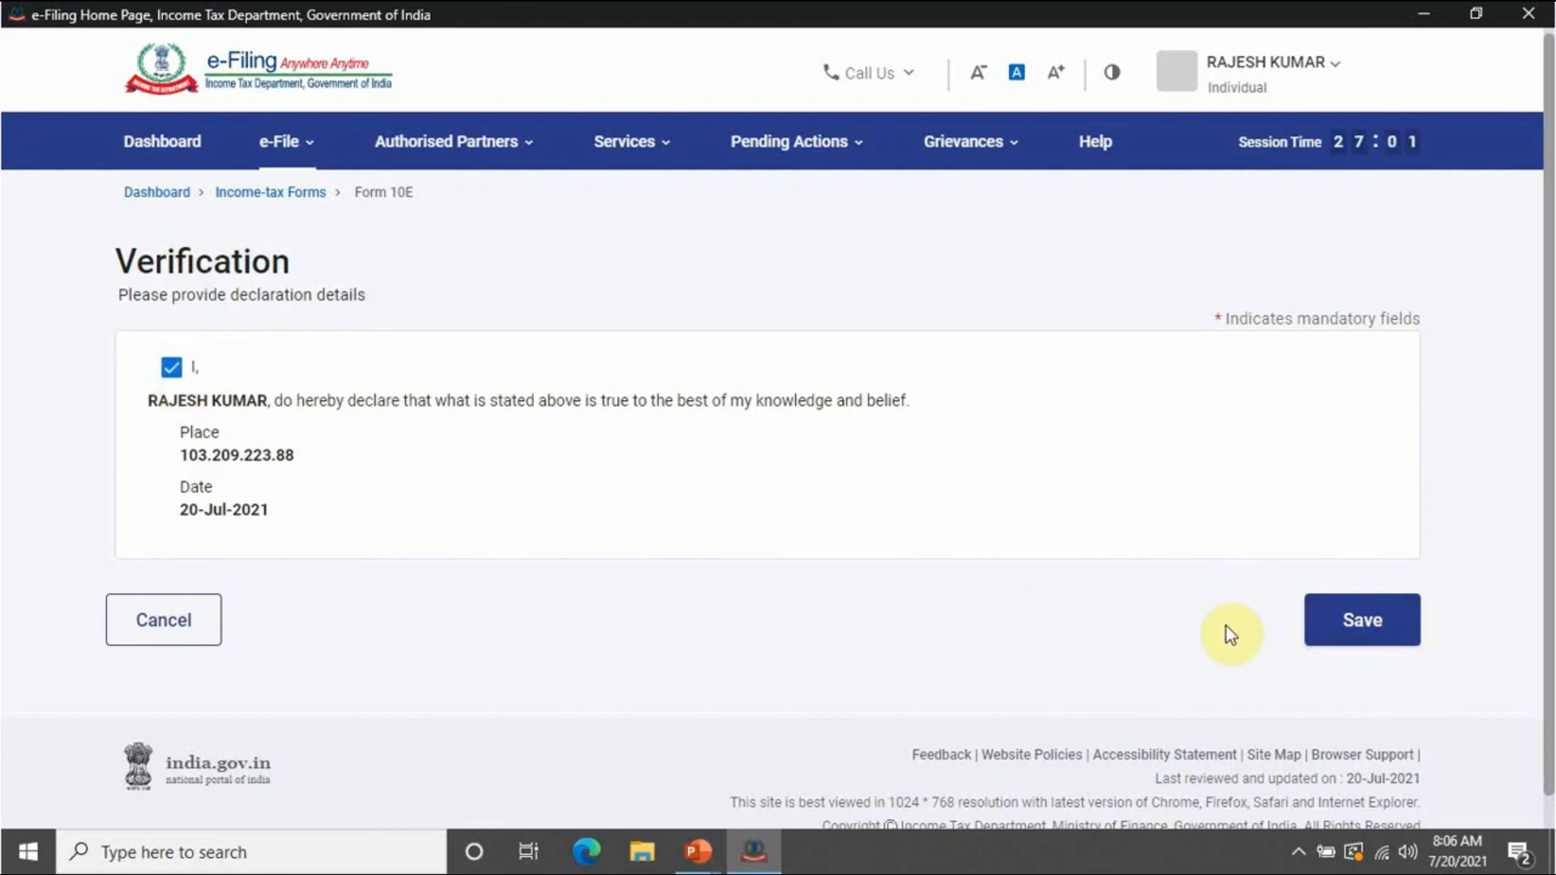
pyautogui.click(1369, 625)
pyautogui.scroll(-3, 1378, 632)
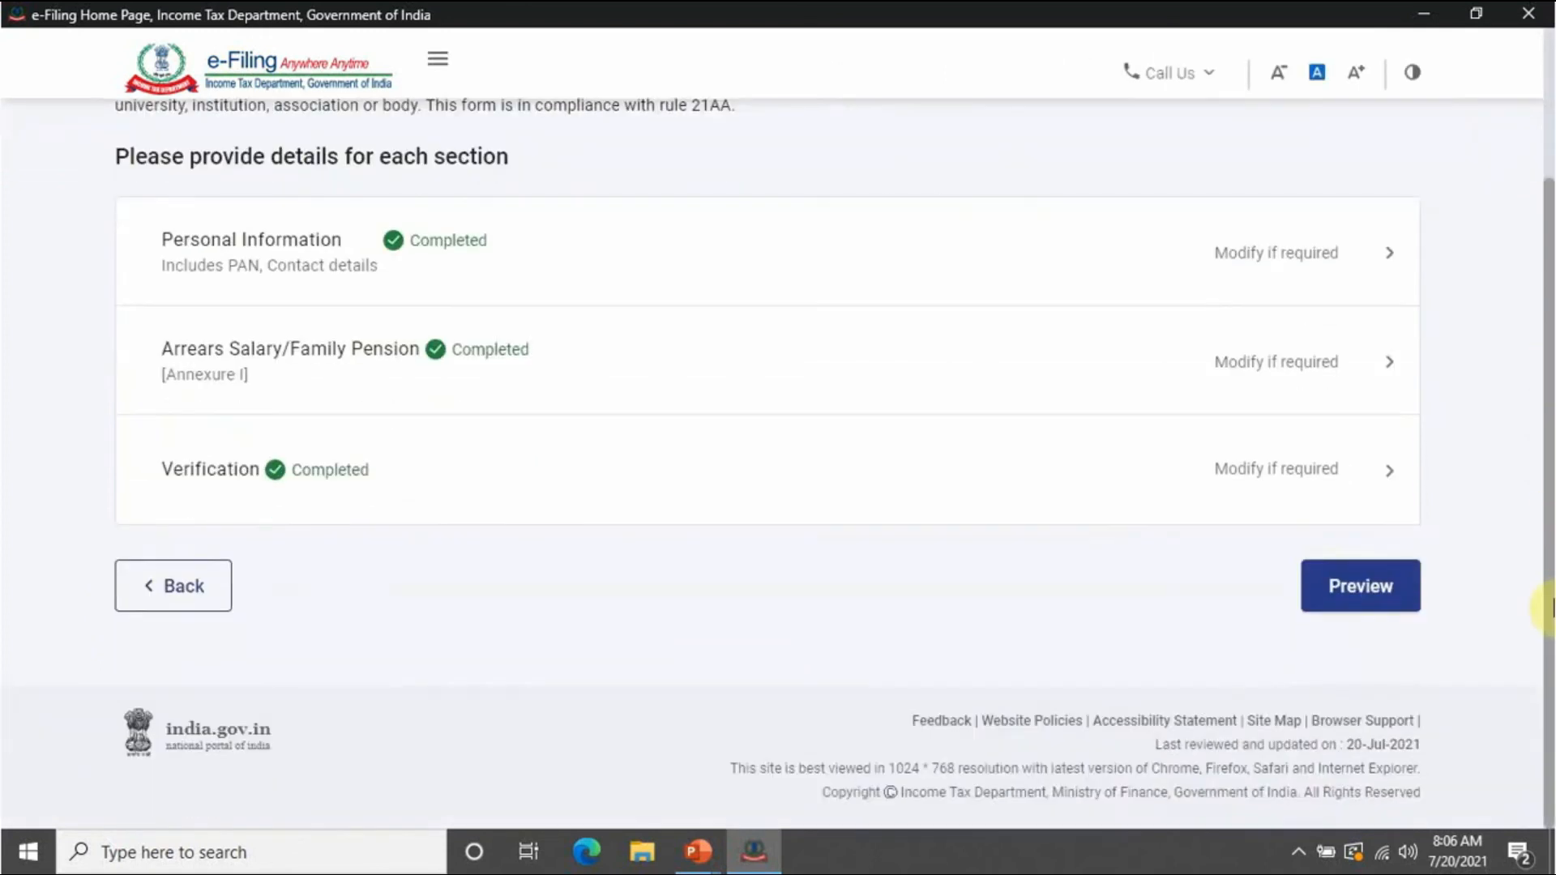
pyautogui.click(1365, 592)
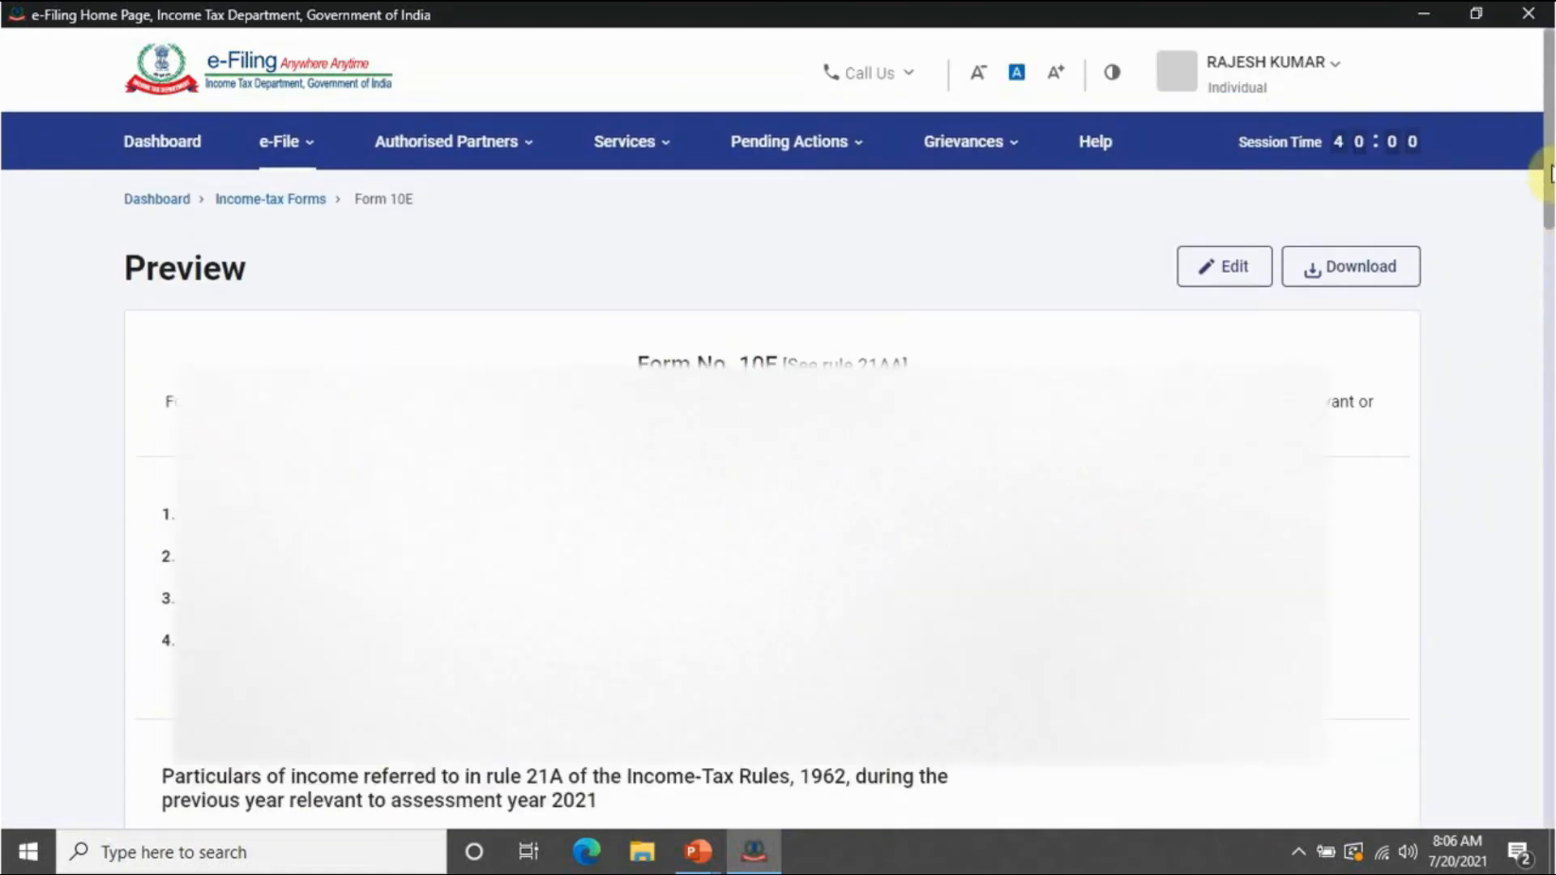
# - Go through the Form 10E preview to its end and proceed to e-Verify, confirming the request
pyautogui.moveTo(1548, 156); pyautogui.dragTo(1545, 729)
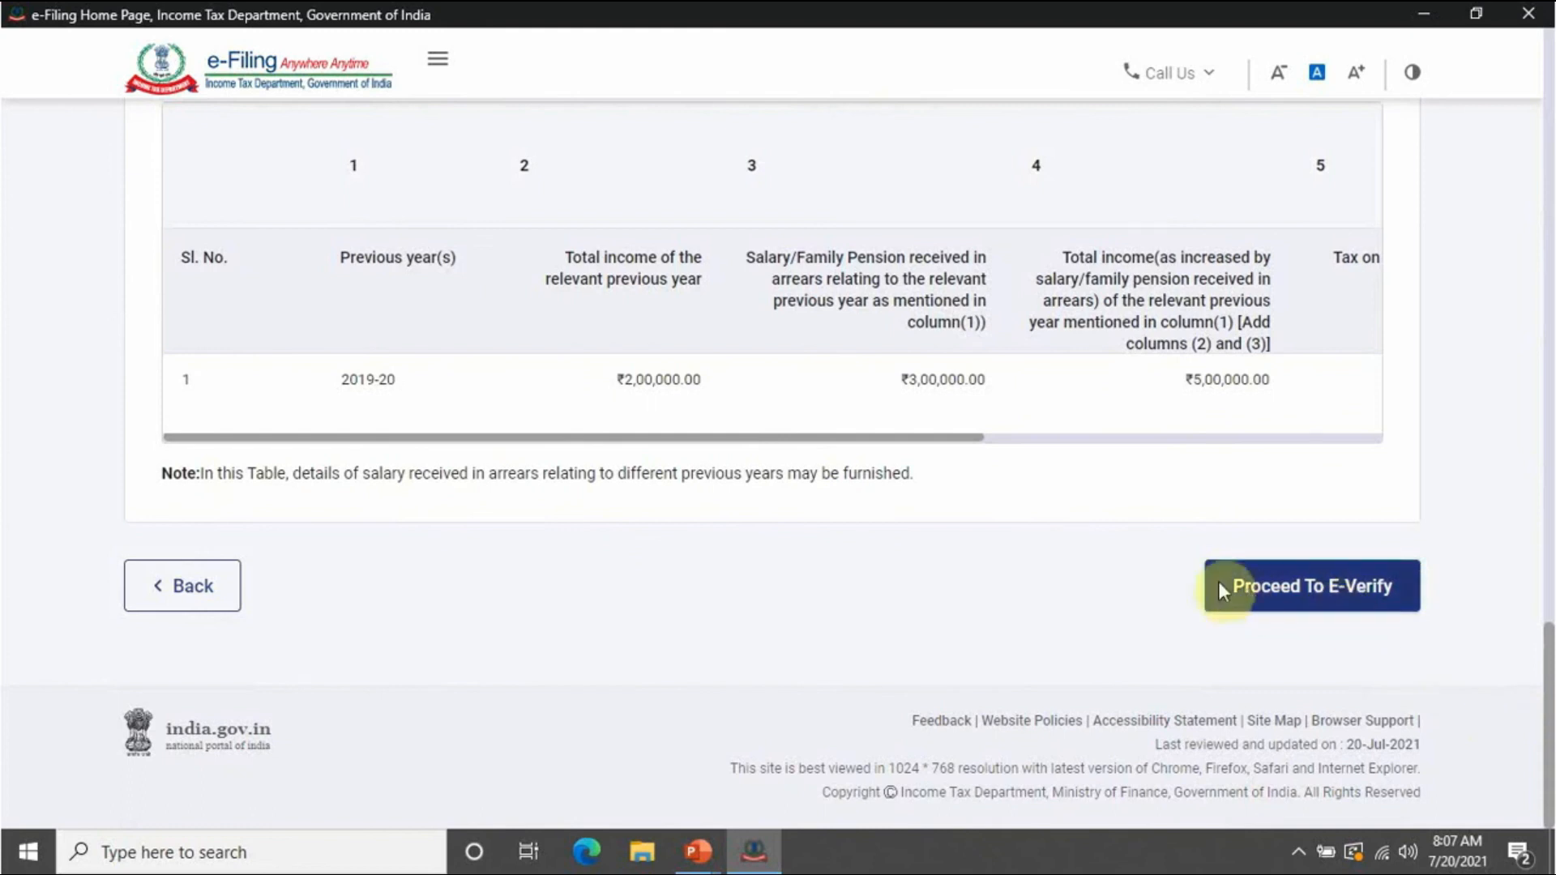
pyautogui.click(1251, 598)
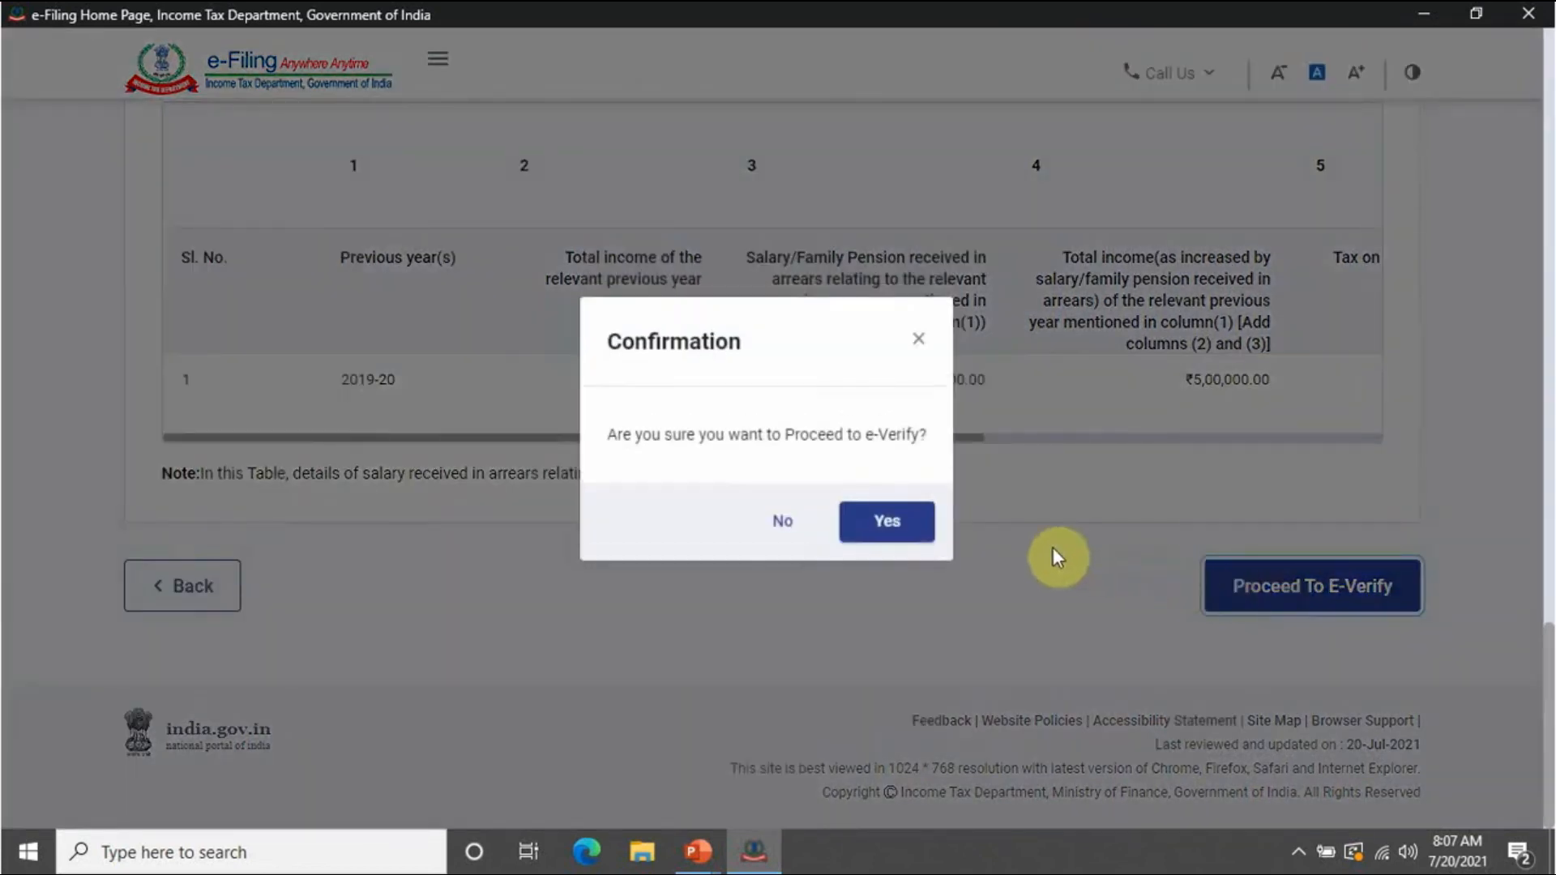
pyautogui.click(892, 527)
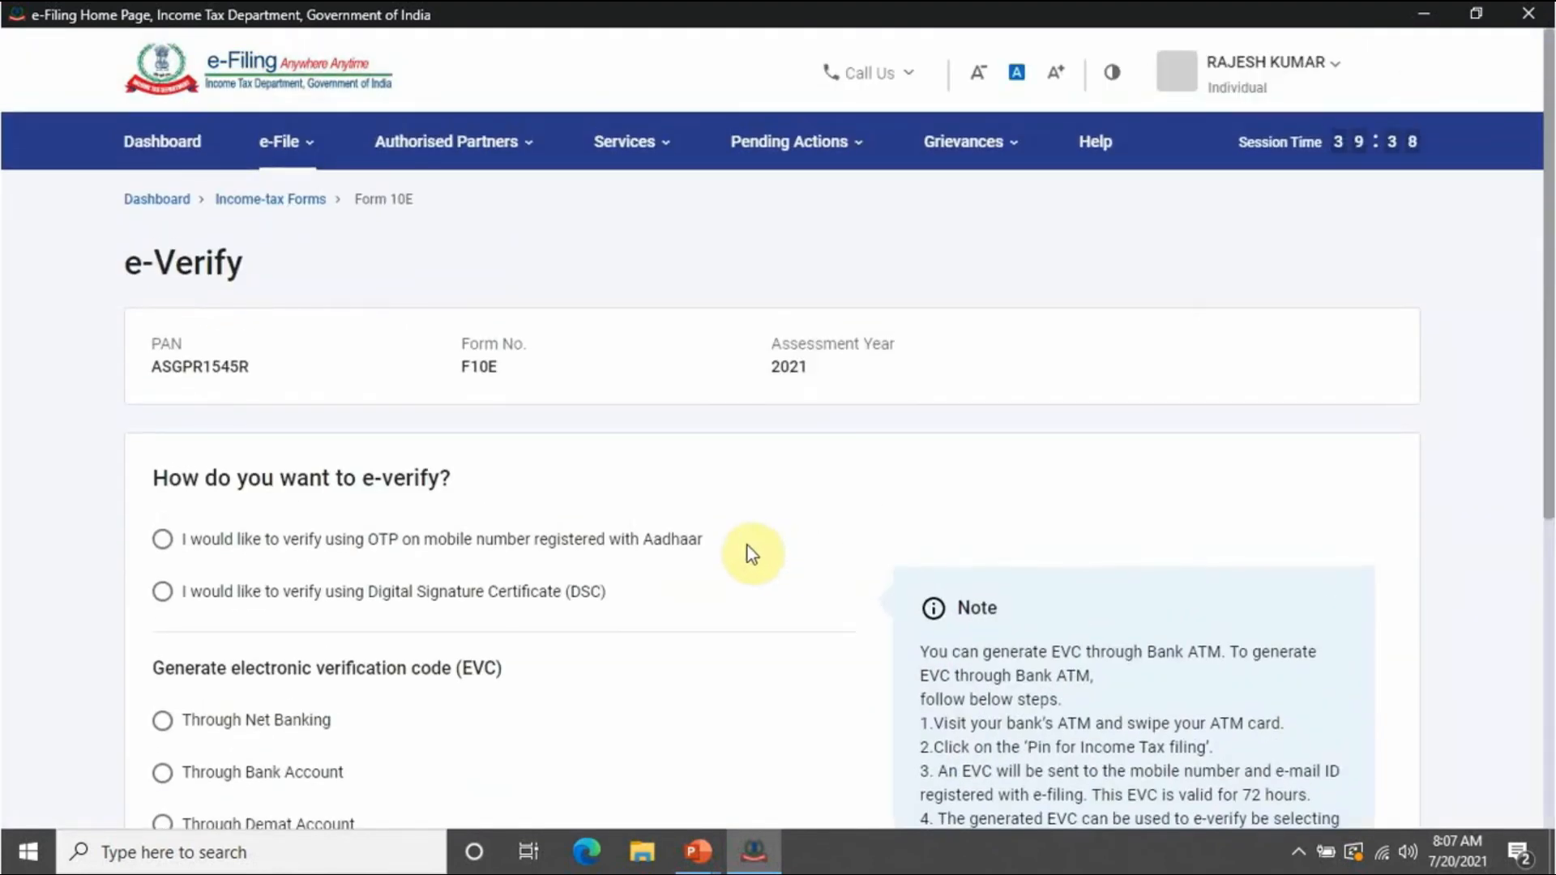
# - Choose e-verification using OTP on the mobile number registered with Aadhaar
pyautogui.moveTo(1549, 274); pyautogui.dragTo(1551, 487)
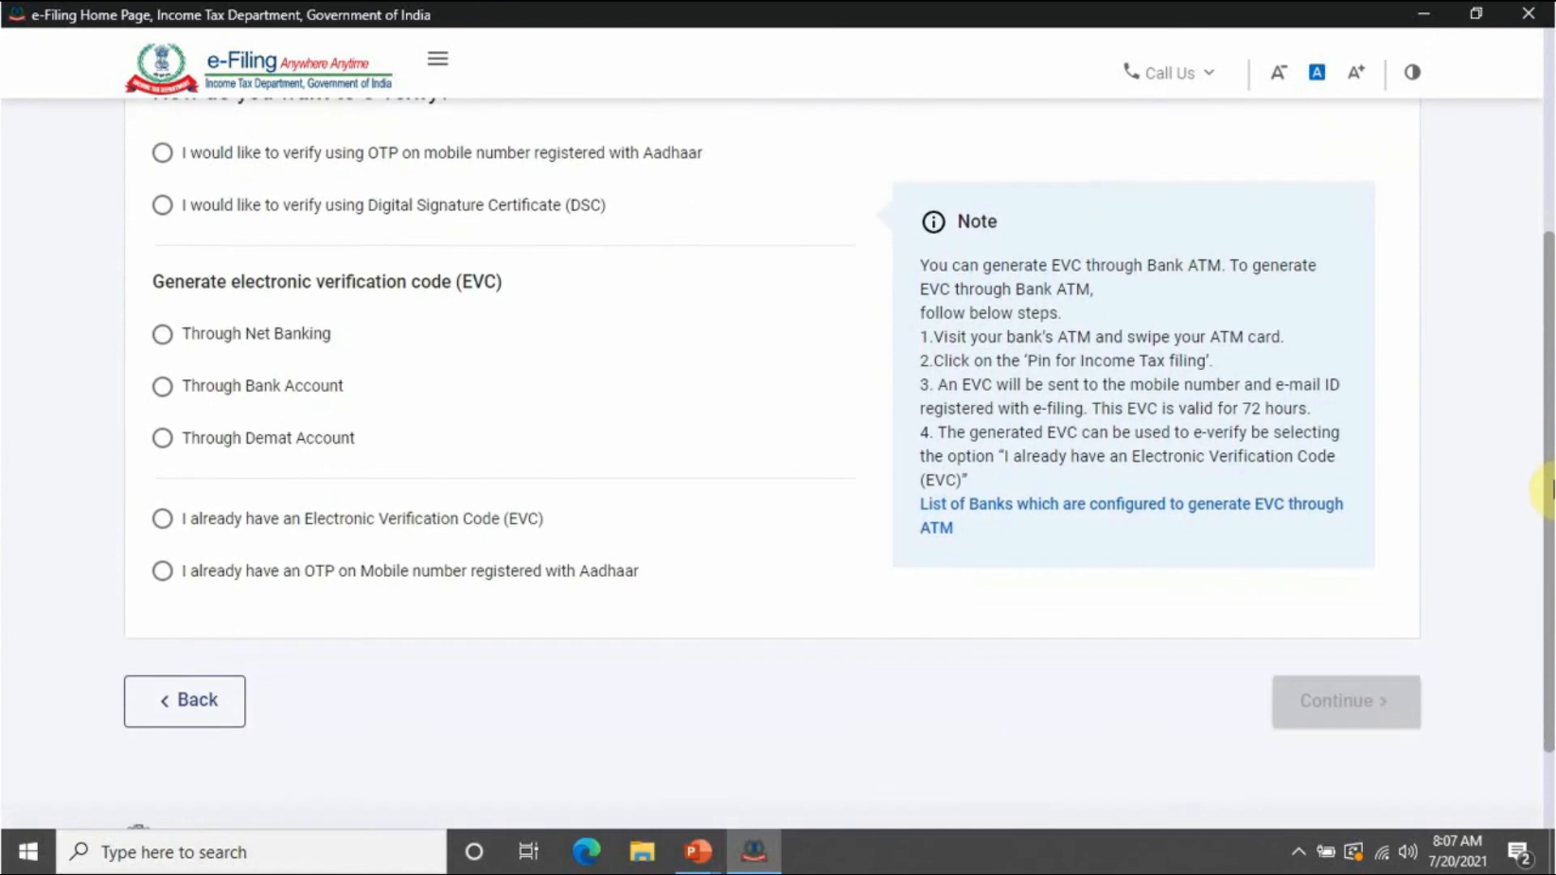
pyautogui.click(614, 154)
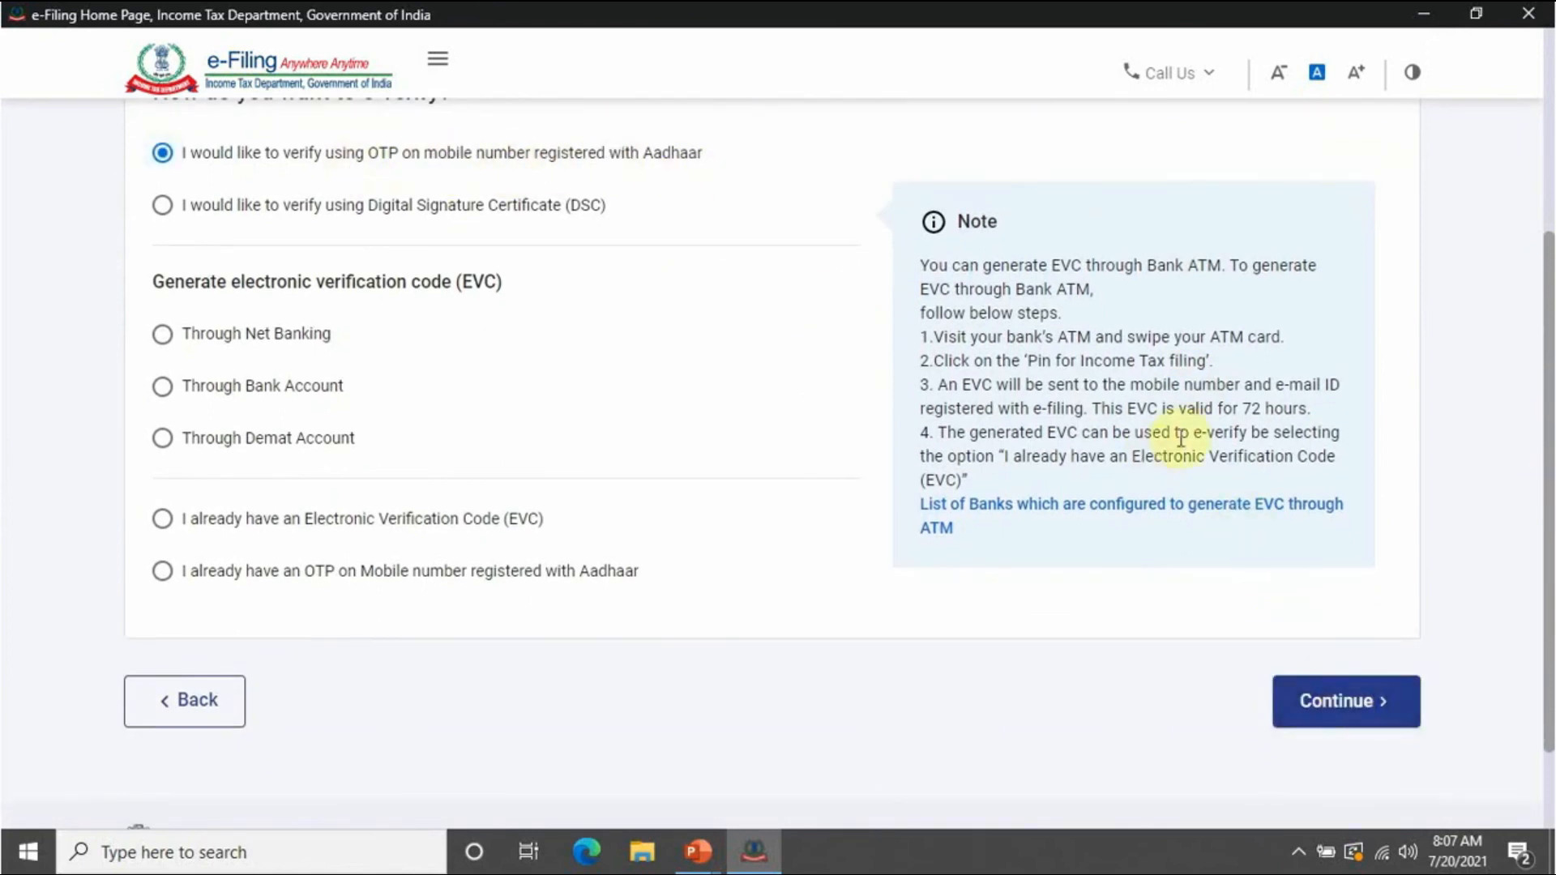
pyautogui.moveTo(1548, 441); pyautogui.dragTo(1549, 182)
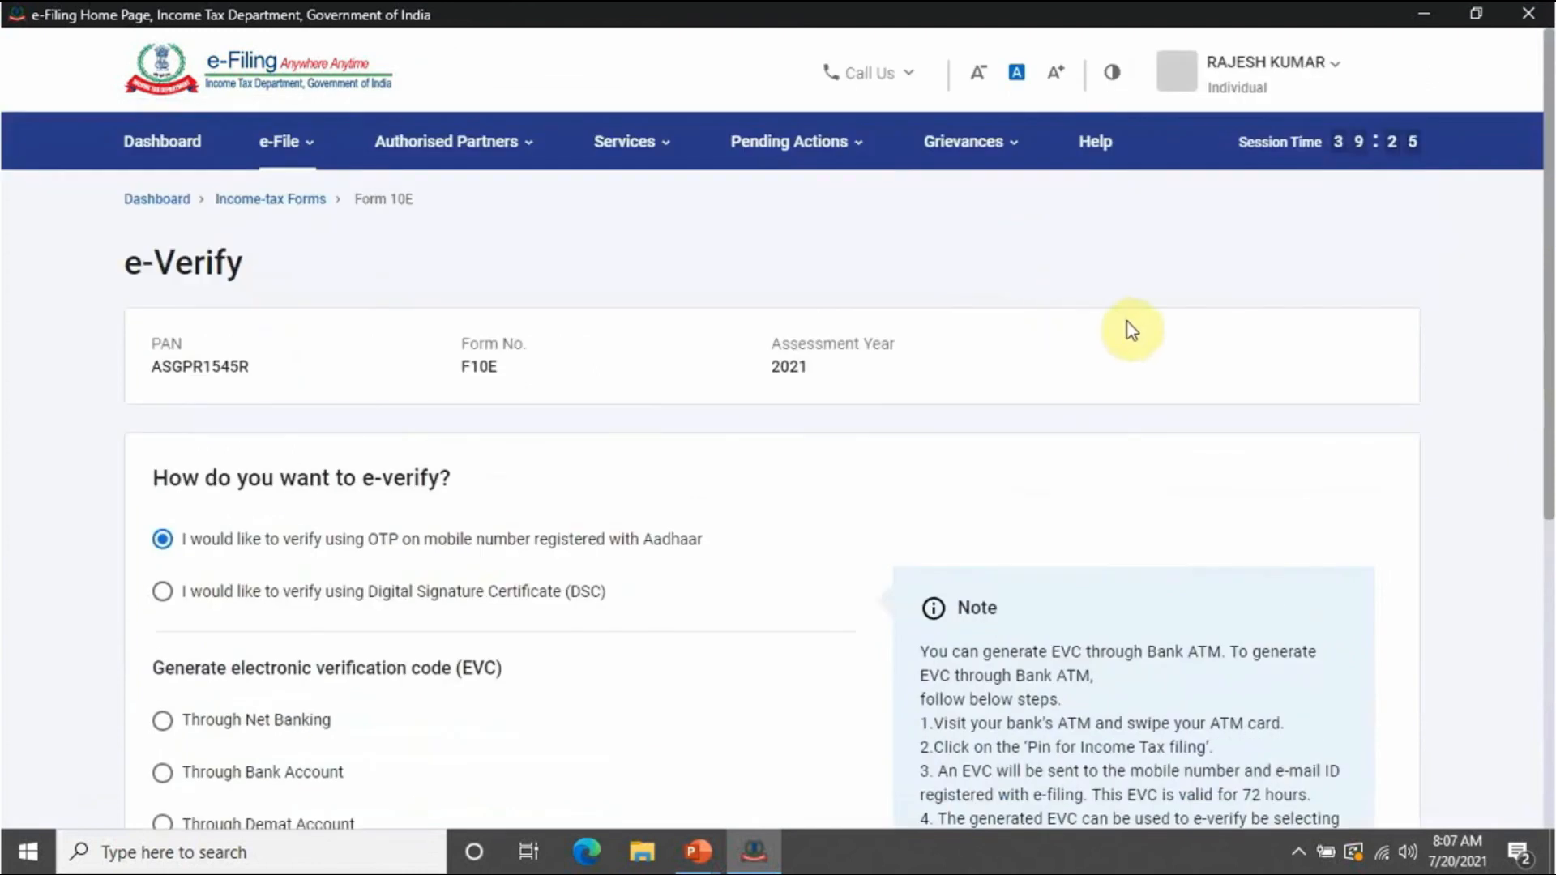